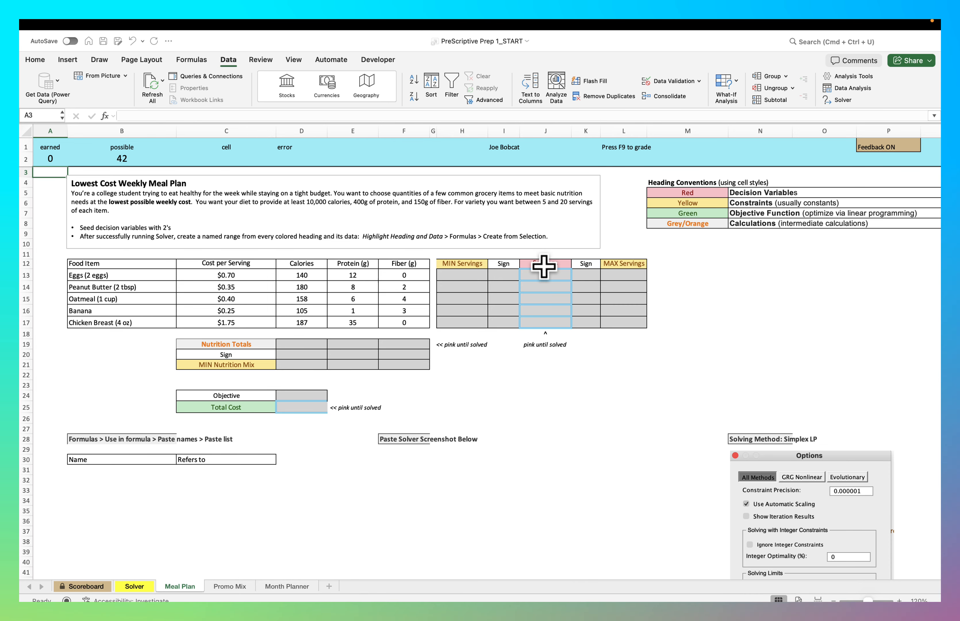
# - Seed the Servings decision variables J13:J17 with 2 for all five food items
pyautogui.click(551, 276)
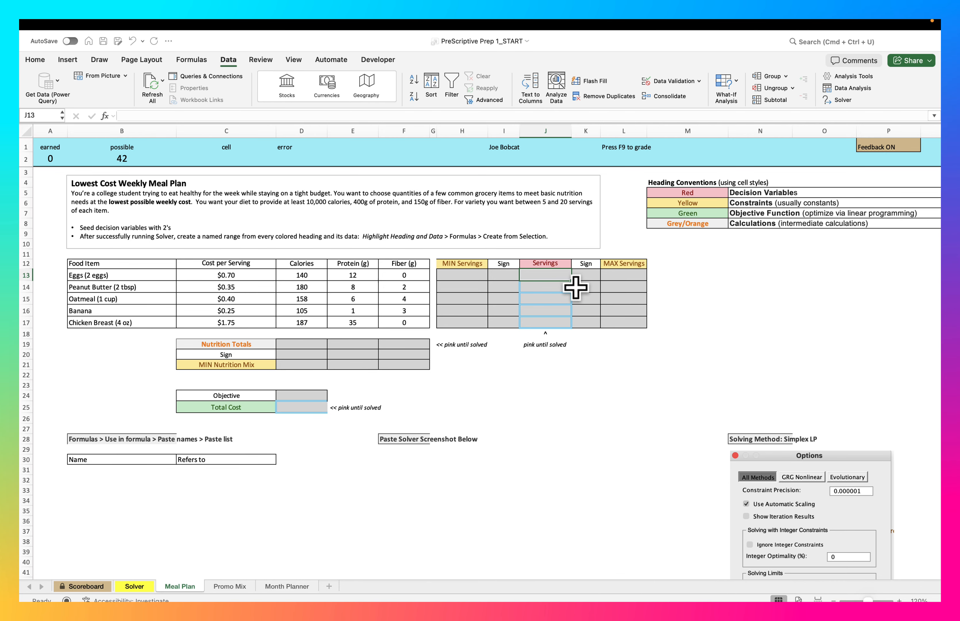
pyautogui.write('2')
pyautogui.press('Return')
pyautogui.write('2')
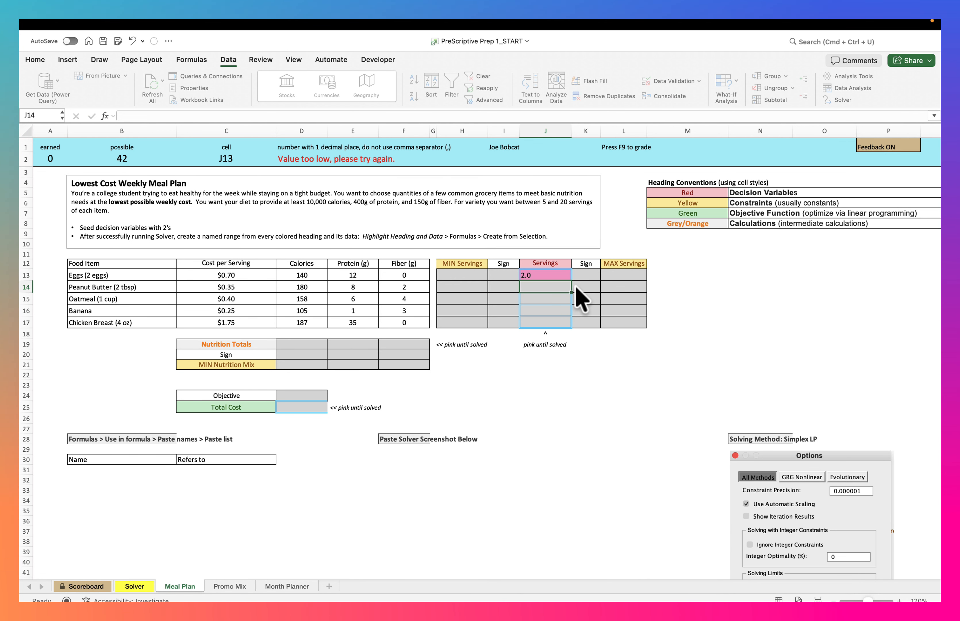
pyautogui.press('Return')
pyautogui.write('2')
pyautogui.press('Return')
pyautogui.write('2')
pyautogui.press('Return')
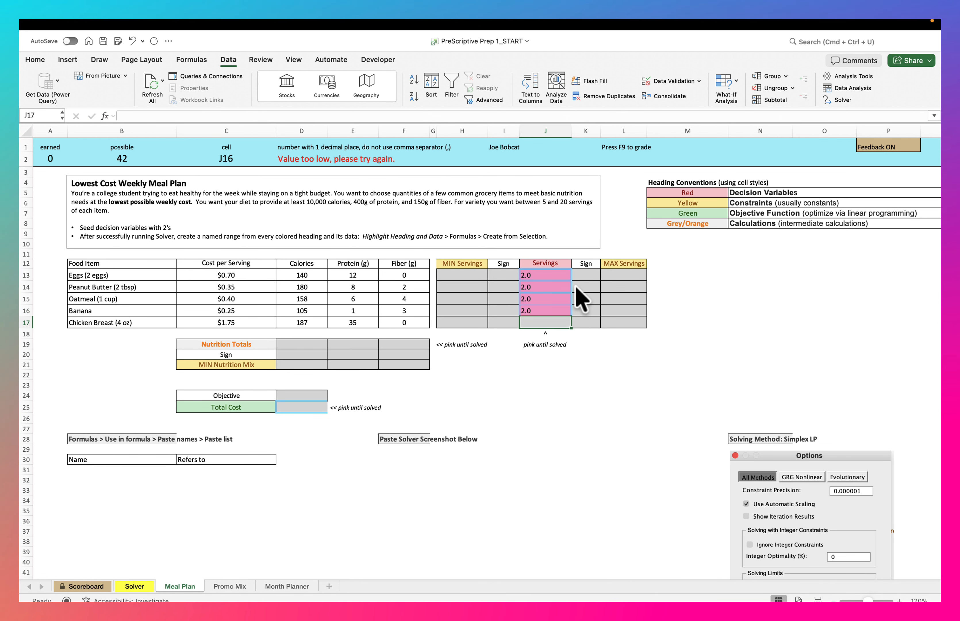
pyautogui.write('2')
pyautogui.press('Return')
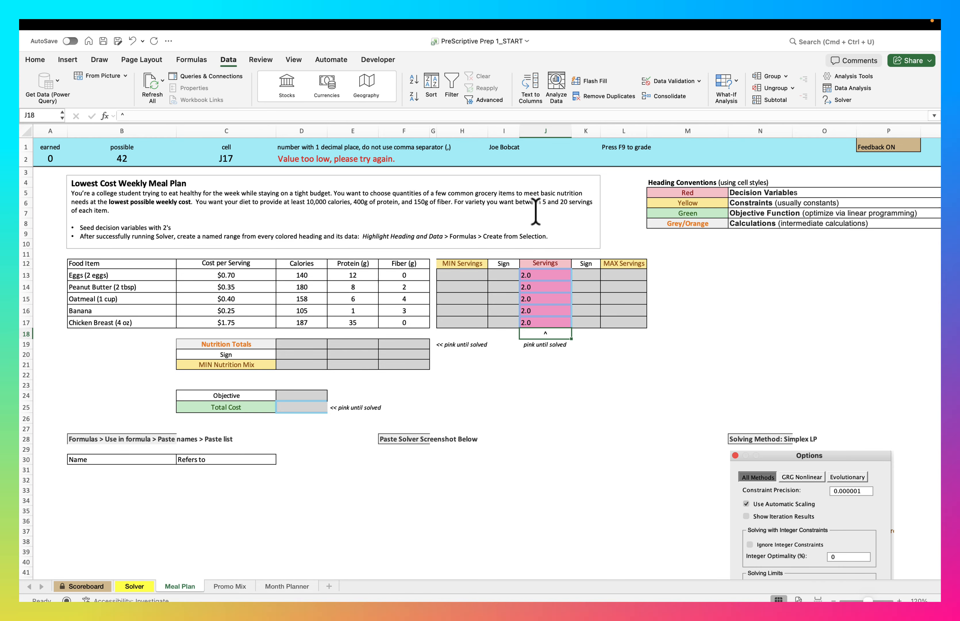
# - Enter a minimum of 5 servings for every food item in H13:H17
pyautogui.click(471, 275)
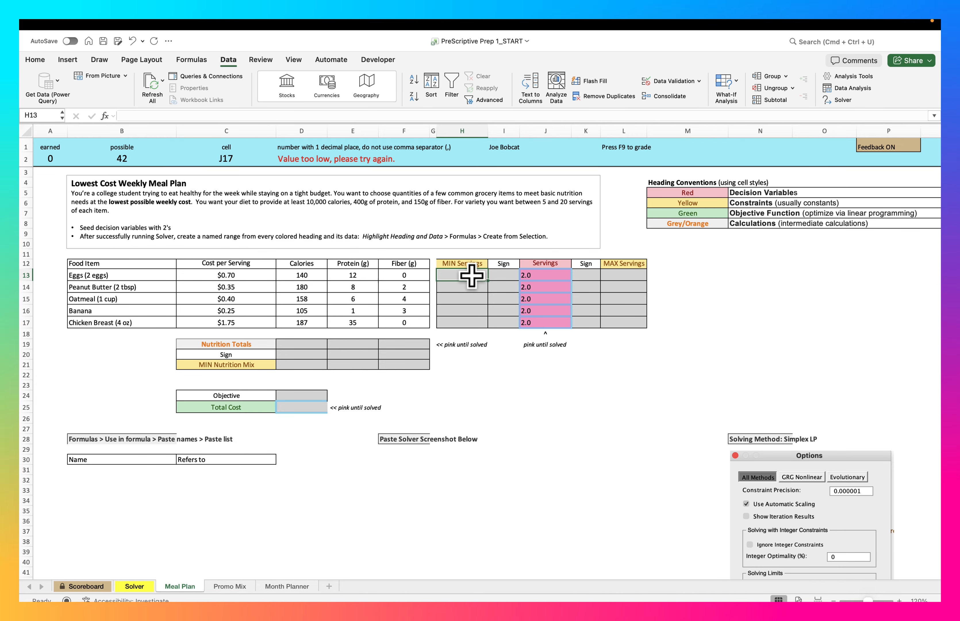
pyautogui.write('5')
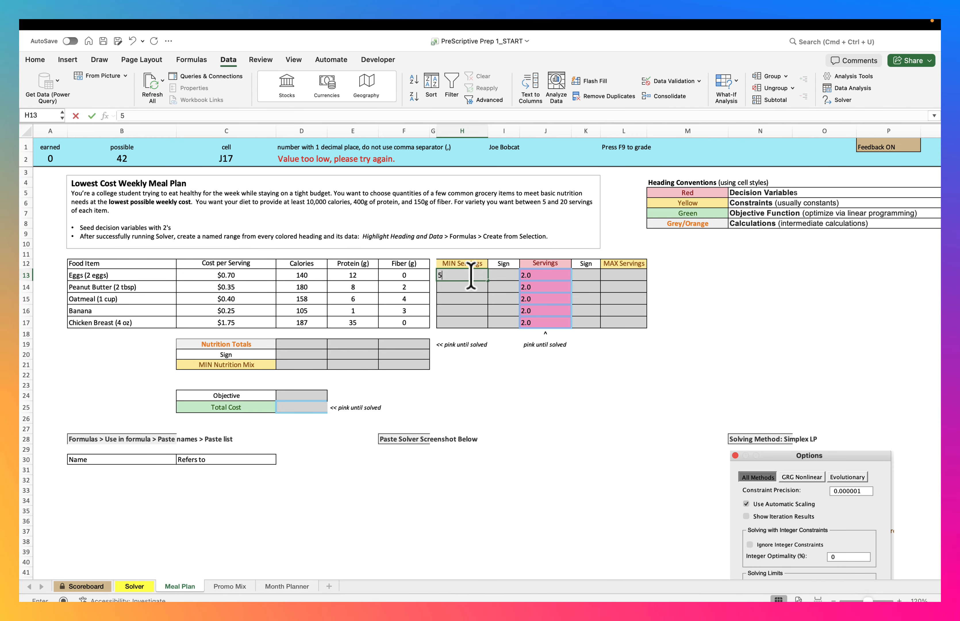
pyautogui.press('Return')
pyautogui.write('5')
pyautogui.press('Return')
pyautogui.write('5')
pyautogui.press('Return')
pyautogui.write('5 5')
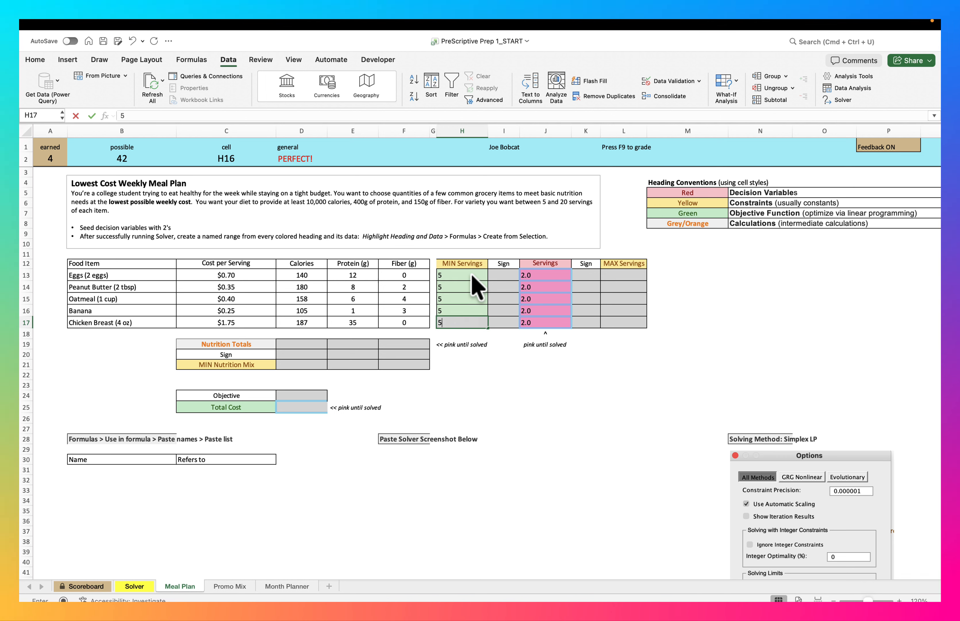
pyautogui.press('Return')
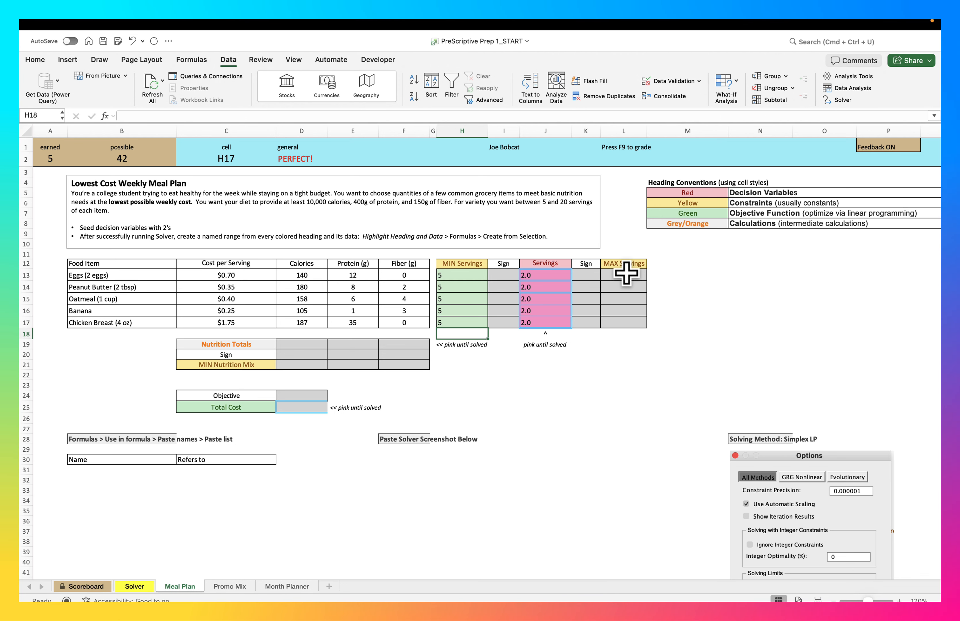
# - Enter a maximum of 20 servings for eggs in L13 and fill it down to chicken breast in L17
pyautogui.click(627, 273)
pyautogui.write('20')
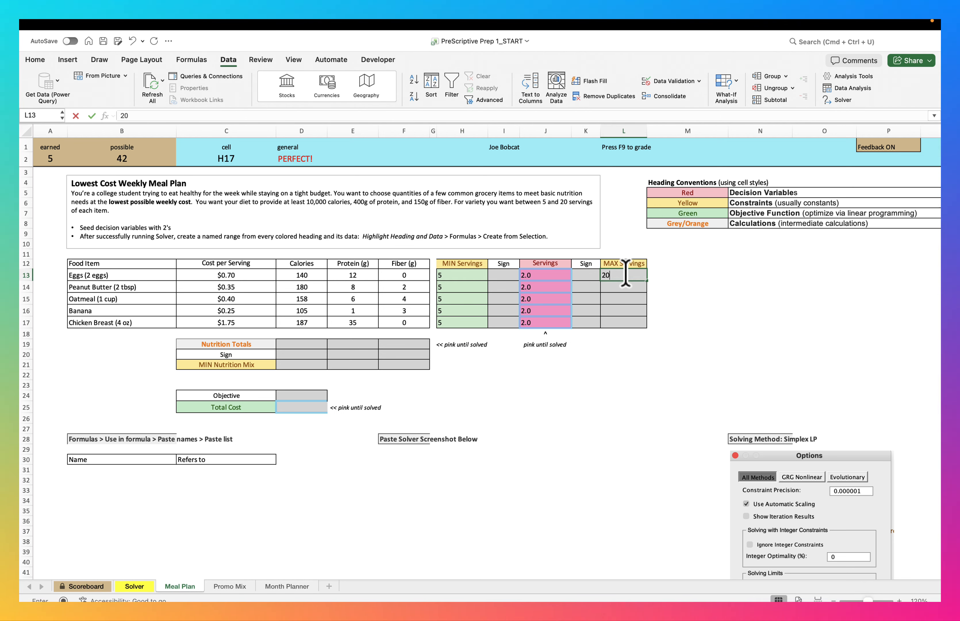
pyautogui.press('Return')
pyautogui.click(635, 275)
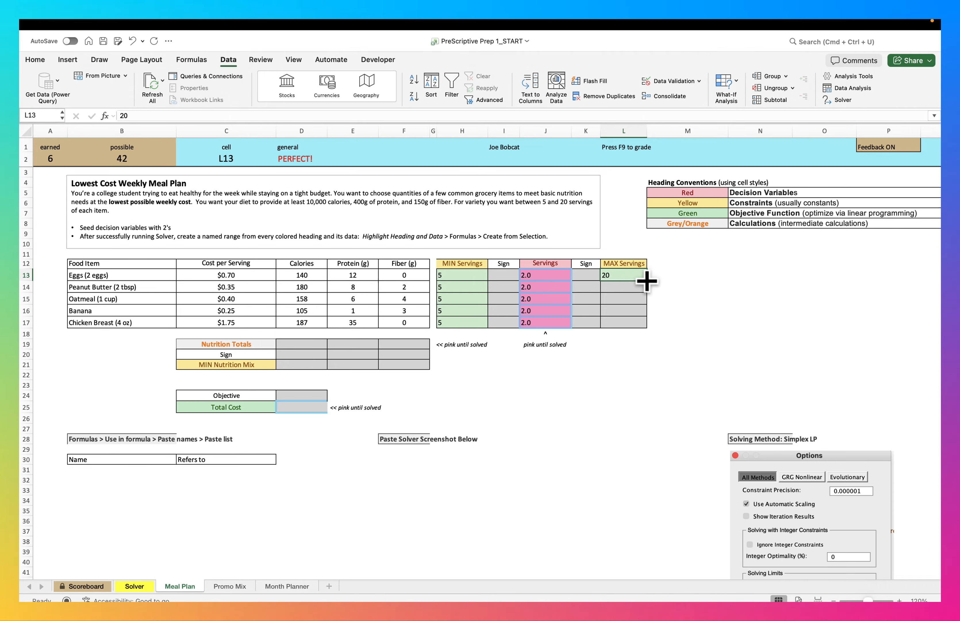
pyautogui.moveTo(647, 280); pyautogui.dragTo(644, 328)
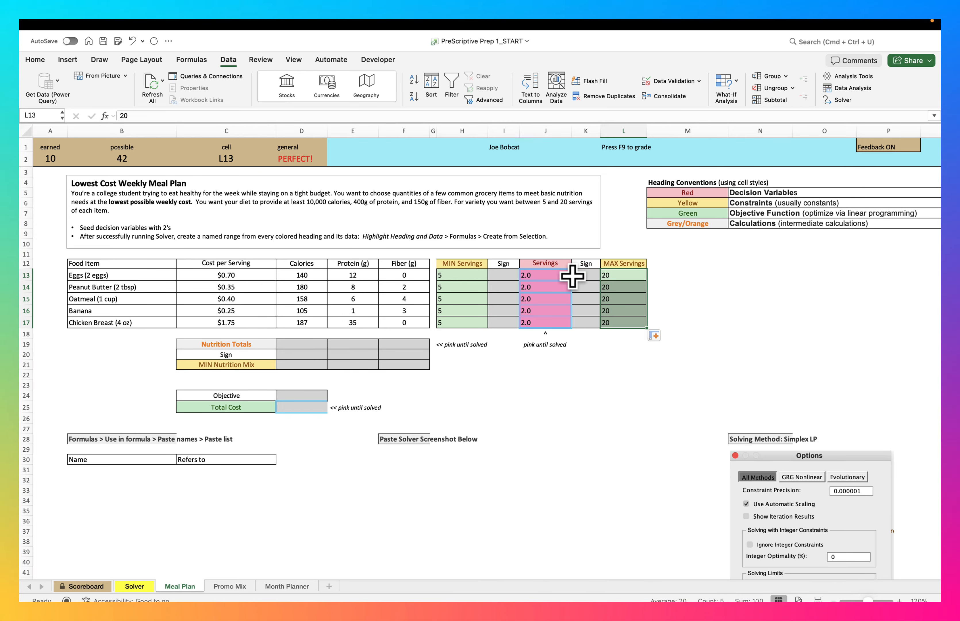
# - Set both Sign columns, I13:I17 and K13:K17, to ≤ for all five food items
pyautogui.click(503, 276)
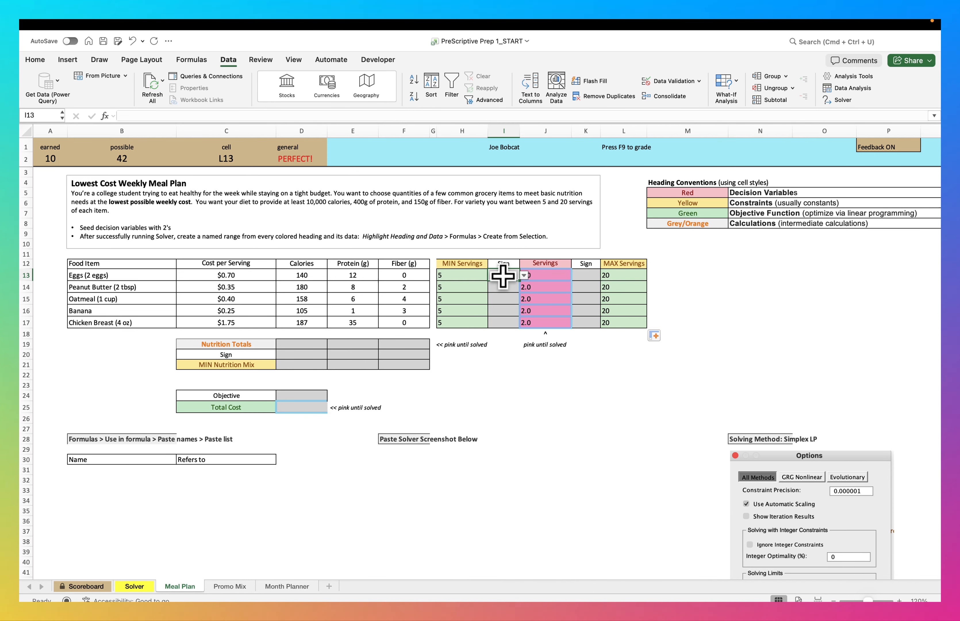
pyautogui.click(524, 275)
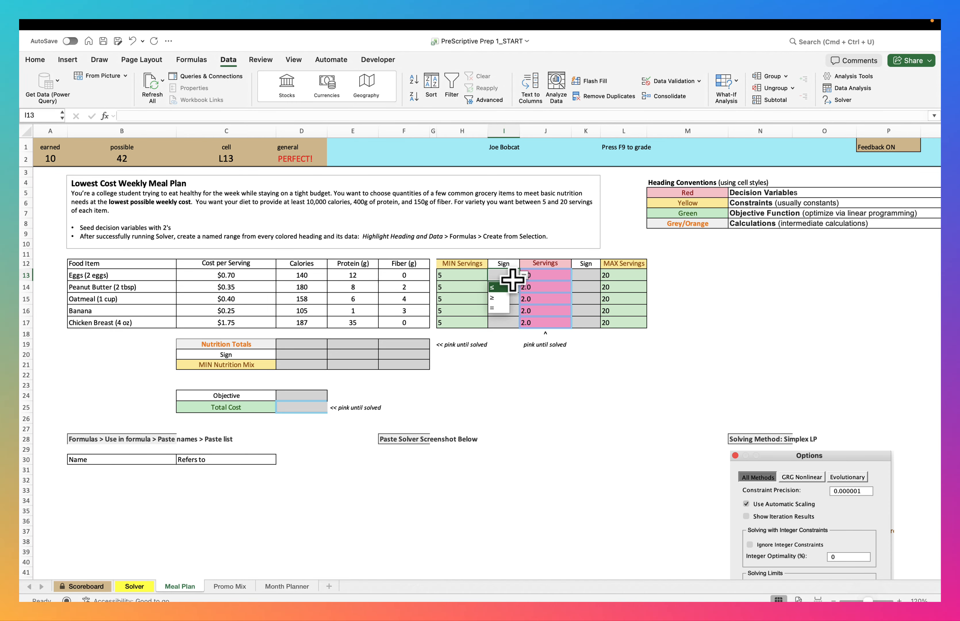
pyautogui.click(494, 287)
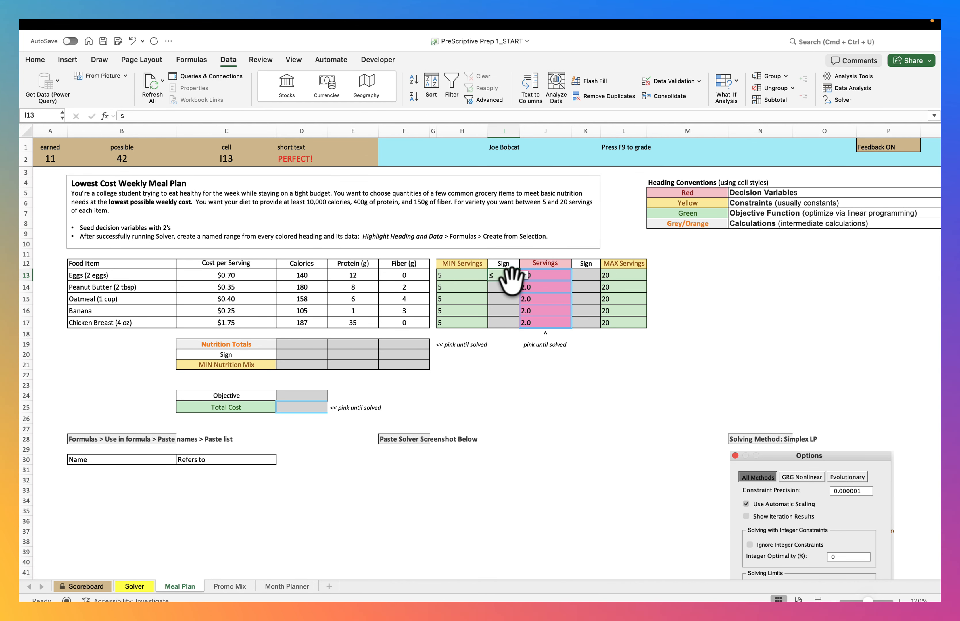
pyautogui.moveTo(520, 281); pyautogui.dragTo(520, 327)
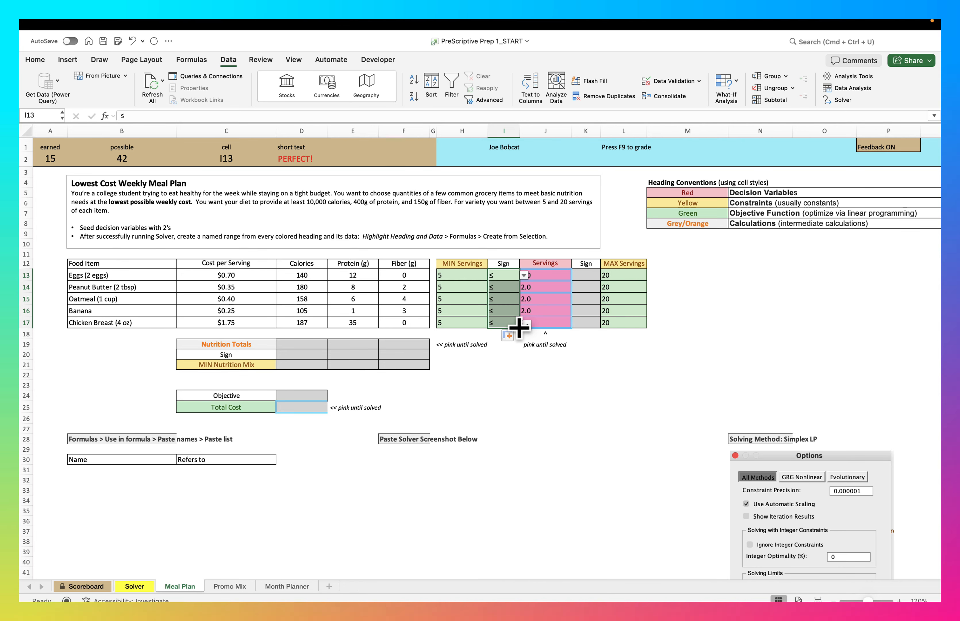
pyautogui.click(589, 278)
pyautogui.click(605, 275)
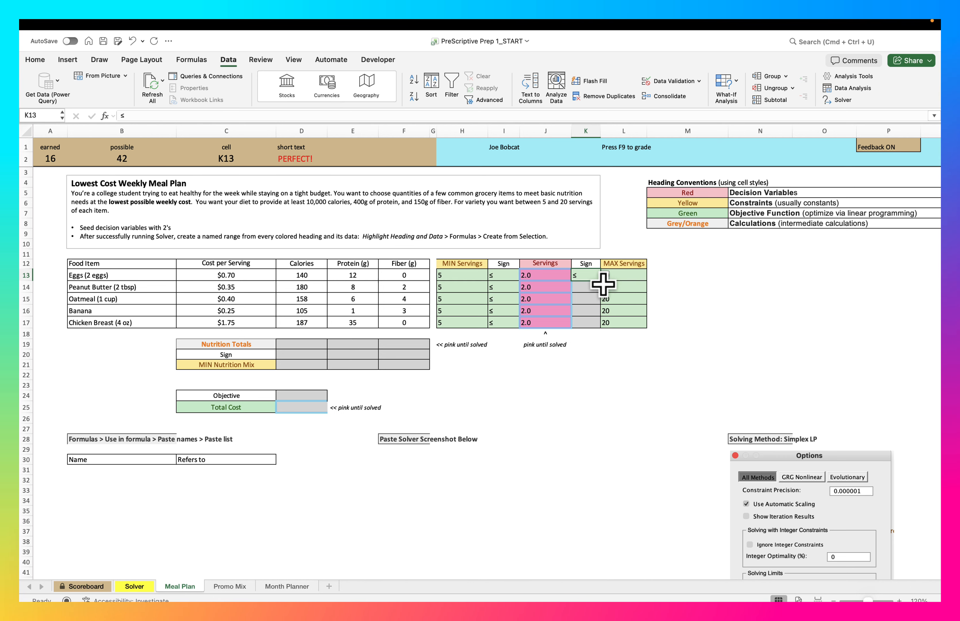
pyautogui.moveTo(601, 280); pyautogui.dragTo(597, 322)
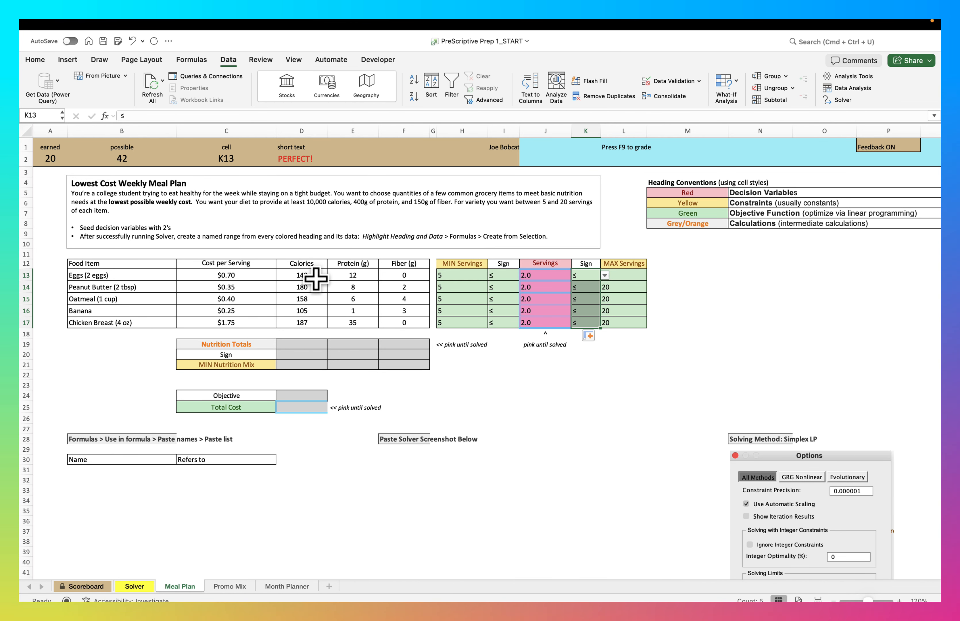
# - Calculate the calorie total in D19 with =SUMPRODUCT(D13:D17,$J$13:$J$17), keeping the Servings range absolute
pyautogui.click(307, 344)
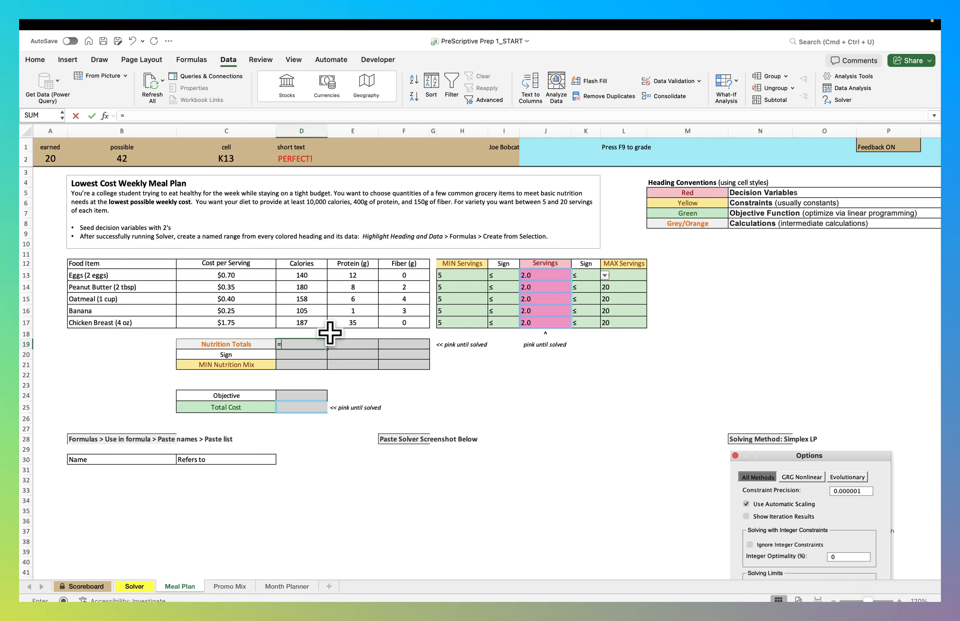
pyautogui.write('=sumpro')
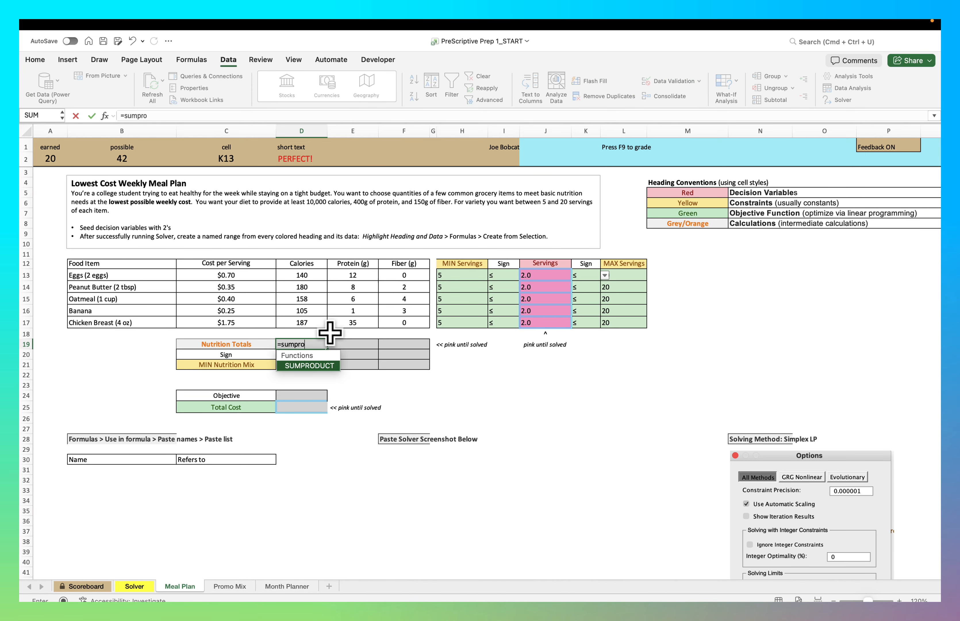
pyautogui.write('duct(')
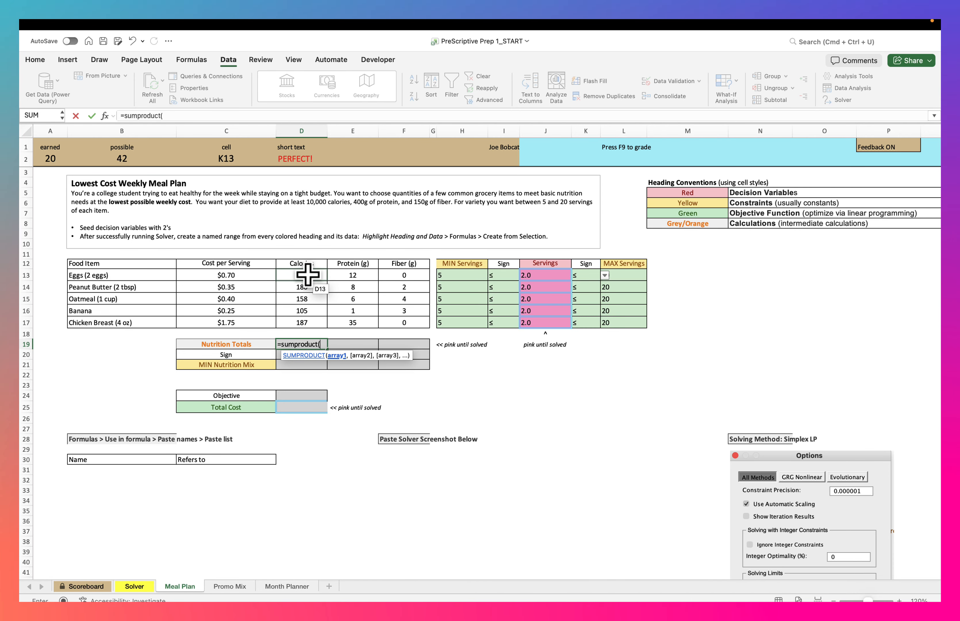
pyautogui.moveTo(307, 274); pyautogui.dragTo(302, 320)
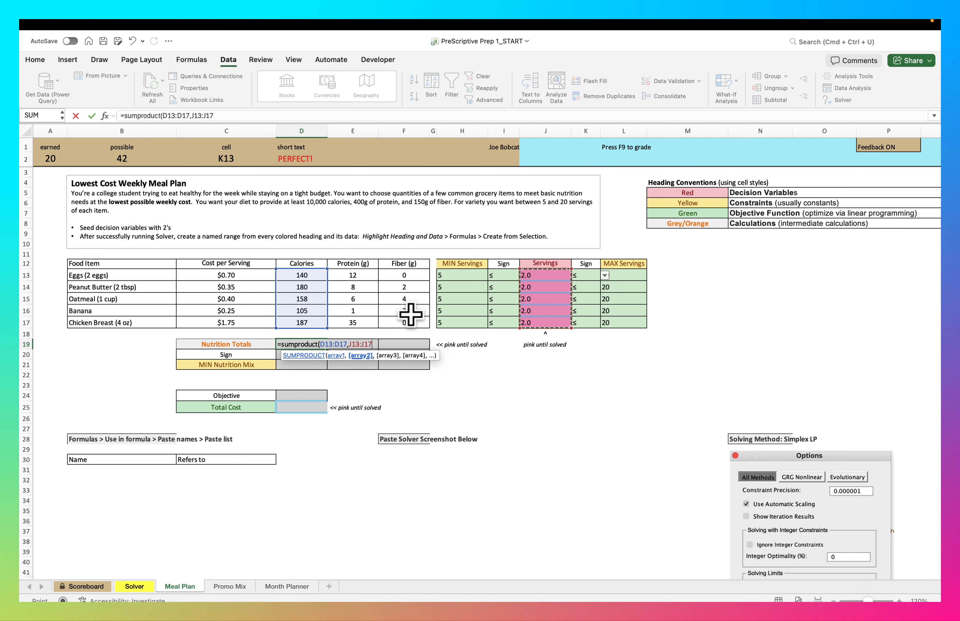
pyautogui.press('F4')
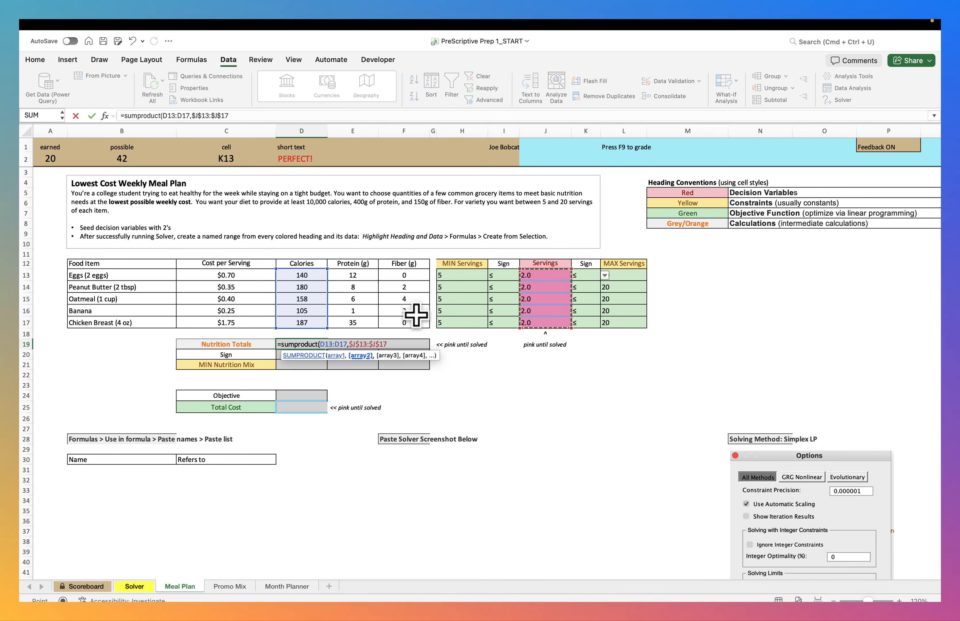
pyautogui.write(')')
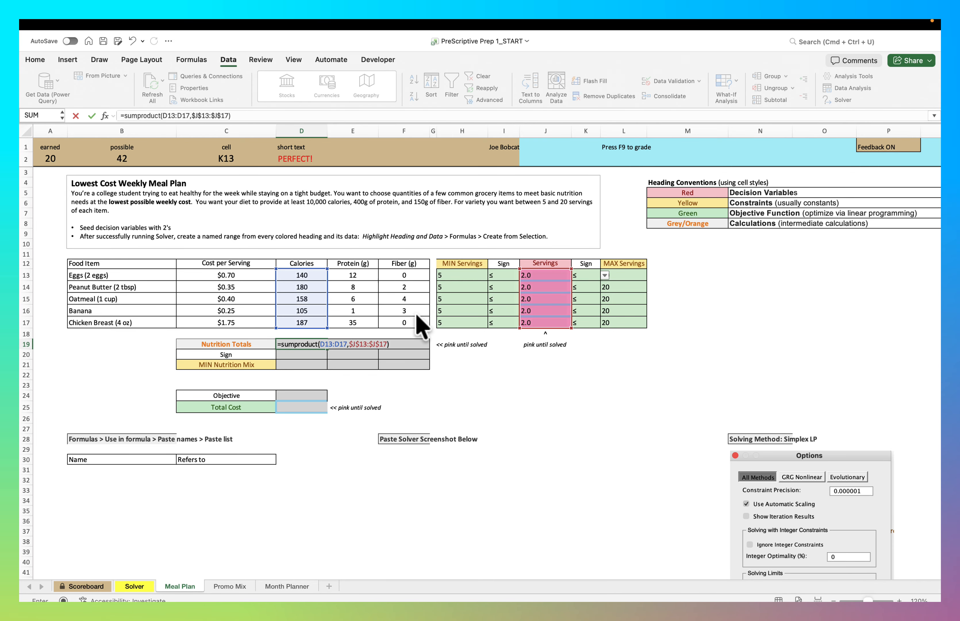
pyautogui.press('Return')
# - Fill the calorie total formula across to protein and fiber in E19:F19 and check the ranges the copies reference
pyautogui.click(323, 346)
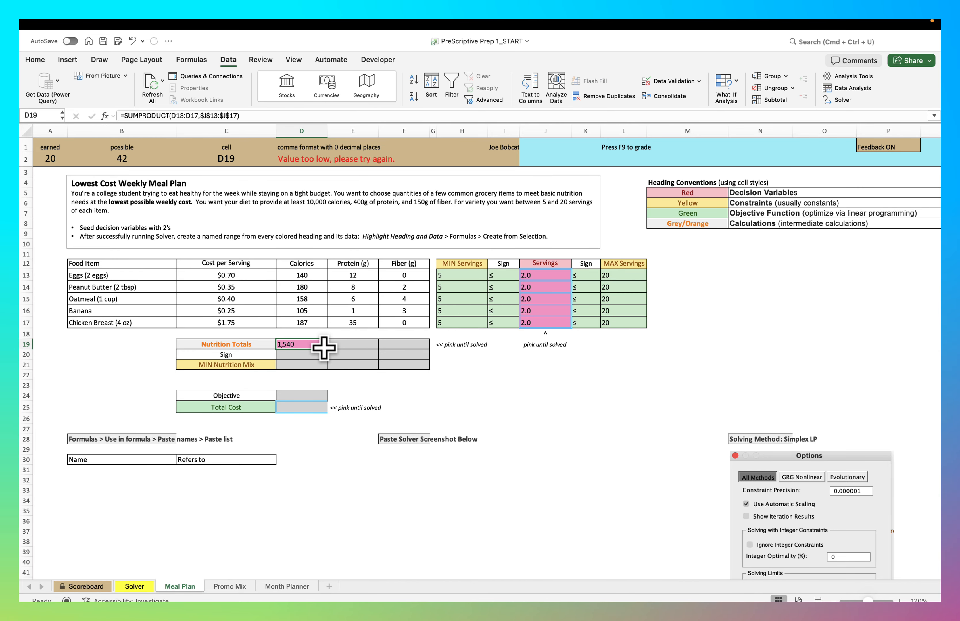
pyautogui.moveTo(327, 349); pyautogui.dragTo(408, 347)
pyautogui.doubleClick(408, 345)
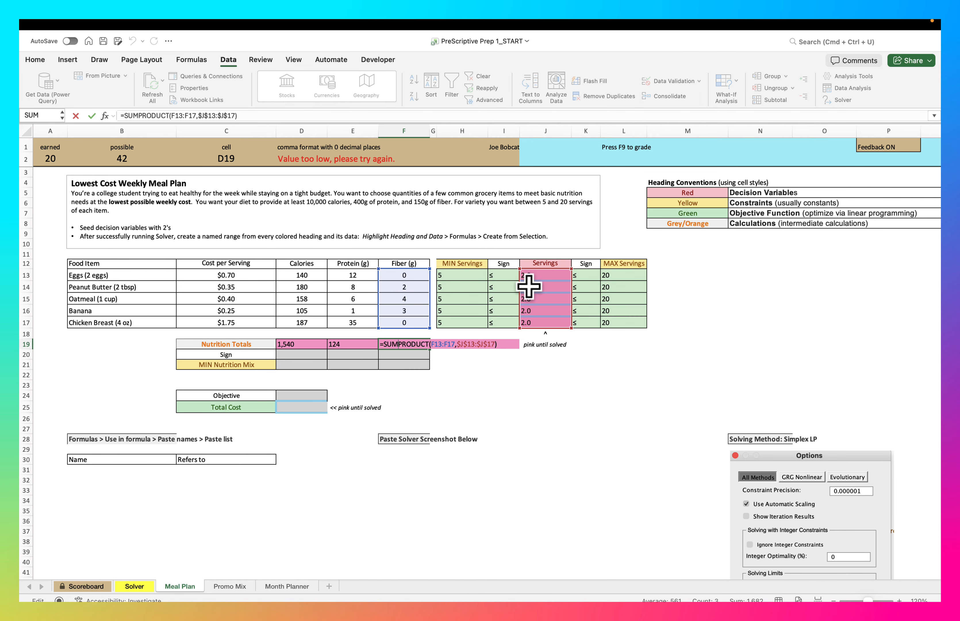
pyautogui.click(351, 344)
pyautogui.doubleClick(351, 344)
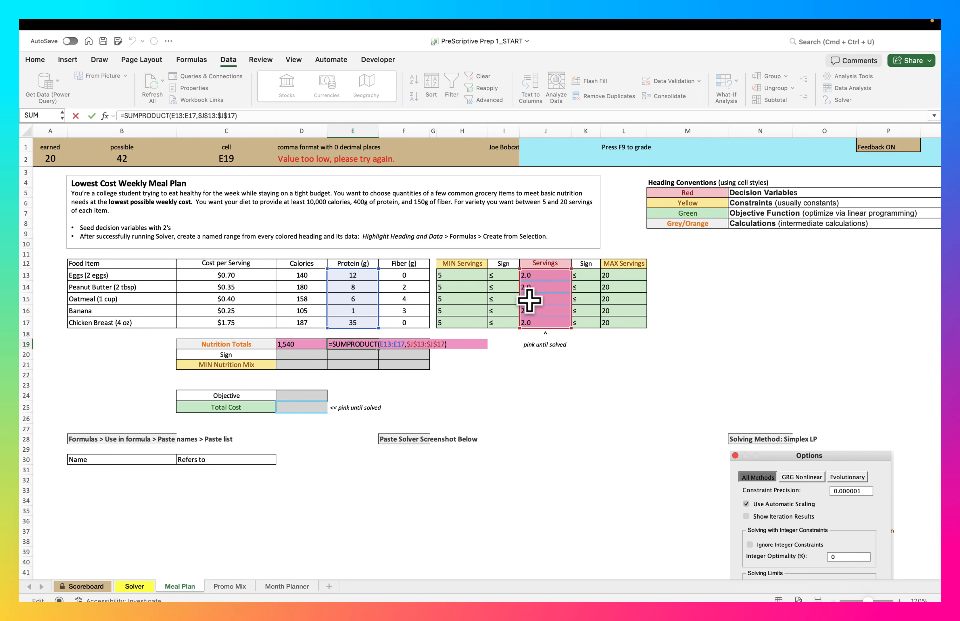
pyautogui.hotkey('ctrl', 'Return')
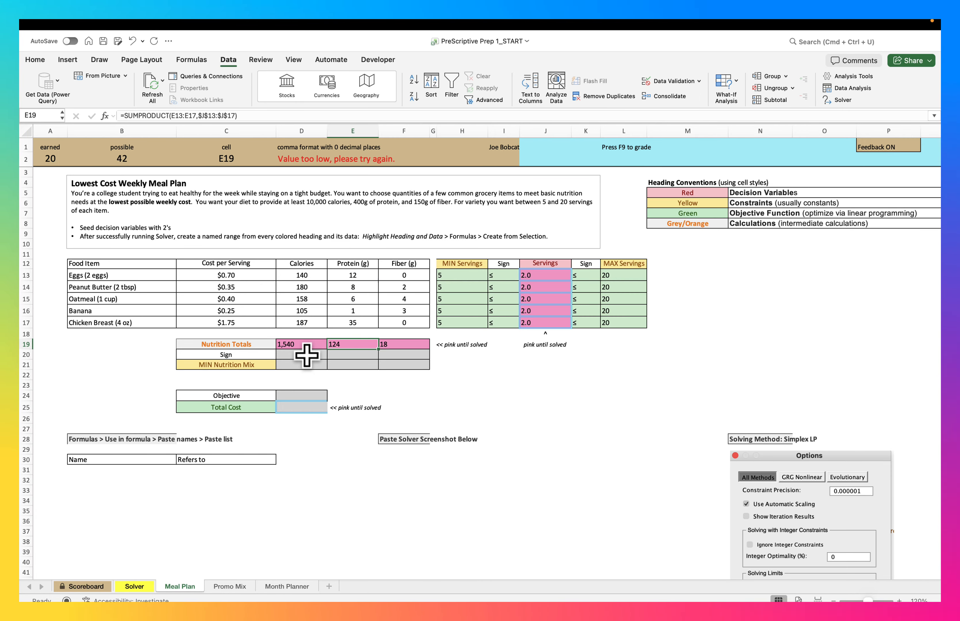
# - Set the Sign row under Nutrition Totals to ≥ for calories, protein and fiber in D20:F20
pyautogui.click(307, 355)
pyautogui.click(332, 355)
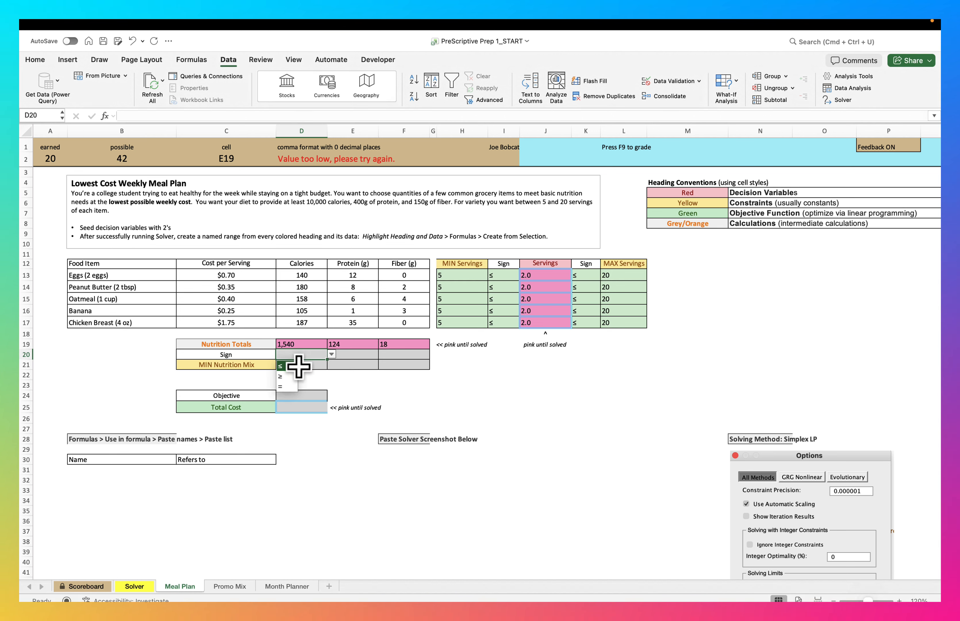
pyautogui.click(292, 376)
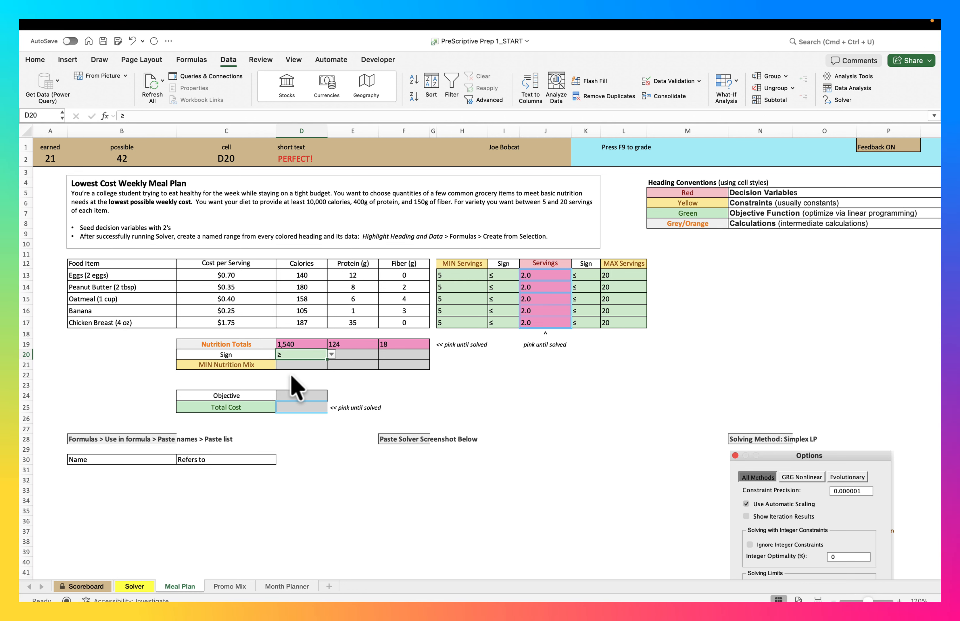
pyautogui.moveTo(326, 359); pyautogui.dragTo(412, 358)
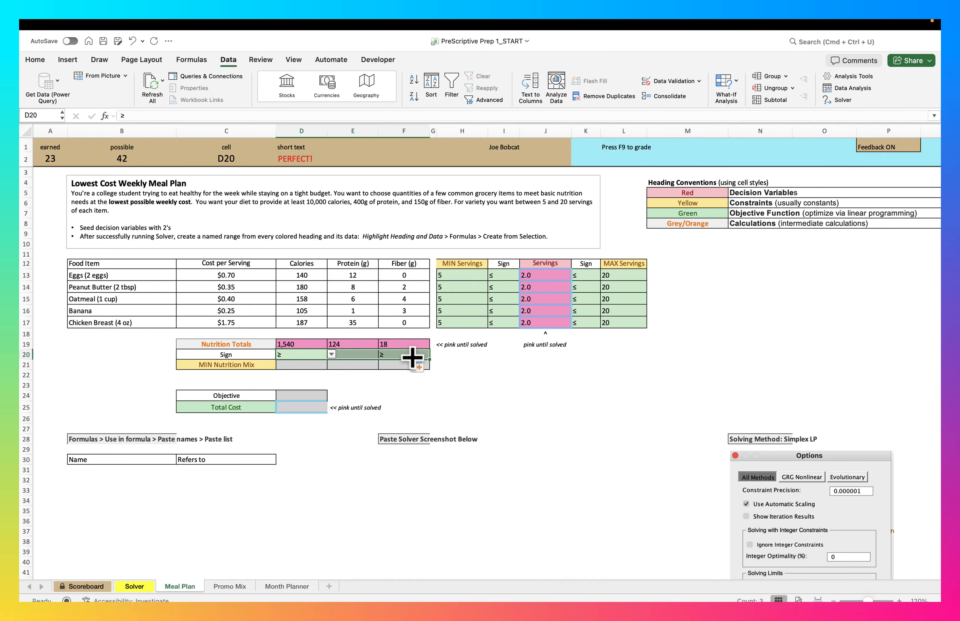
# - Enter the MIN Nutrition Mix requirements in D21:F21: 10,000 calories, 400 protein and 150 fiber
pyautogui.click(307, 365)
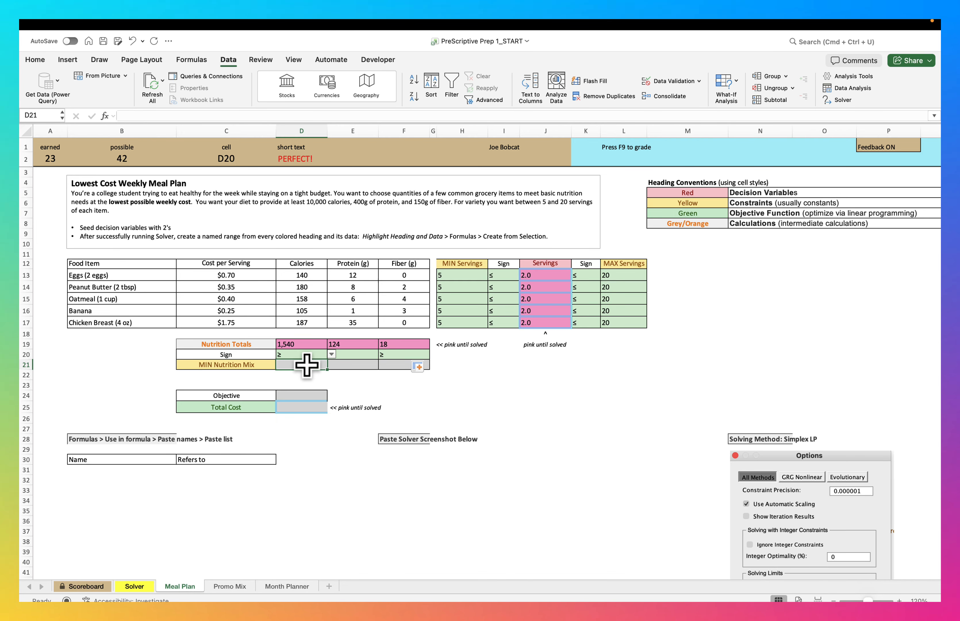
pyautogui.write('10,')
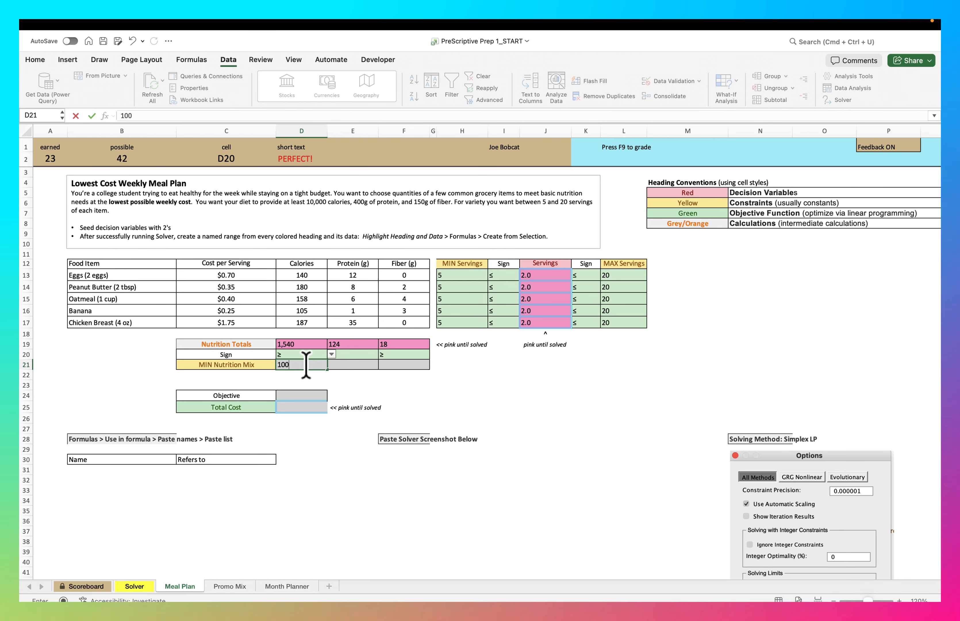
pyautogui.write('0000')
pyautogui.press('Tab')
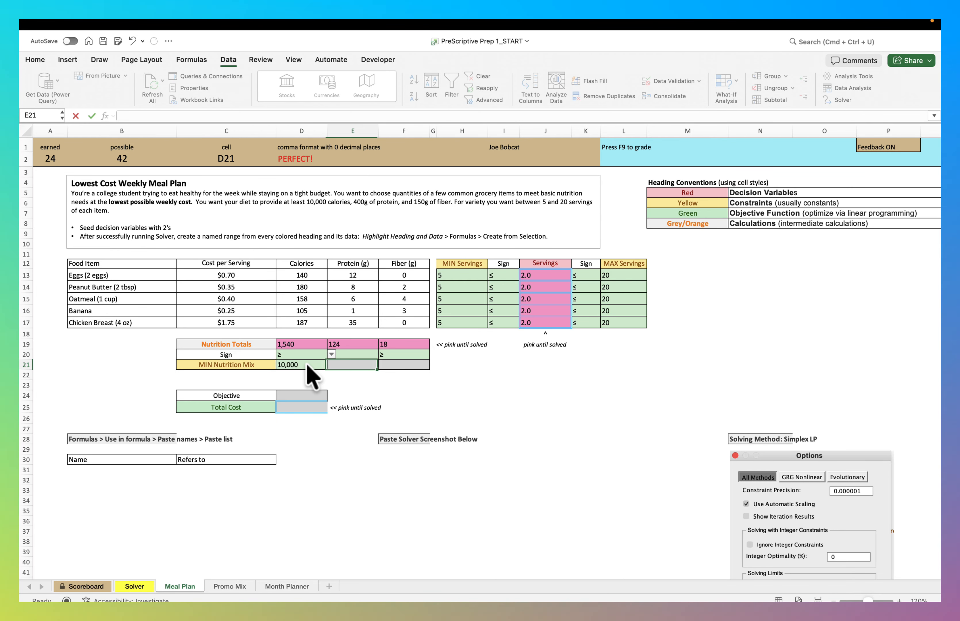
pyautogui.write('400')
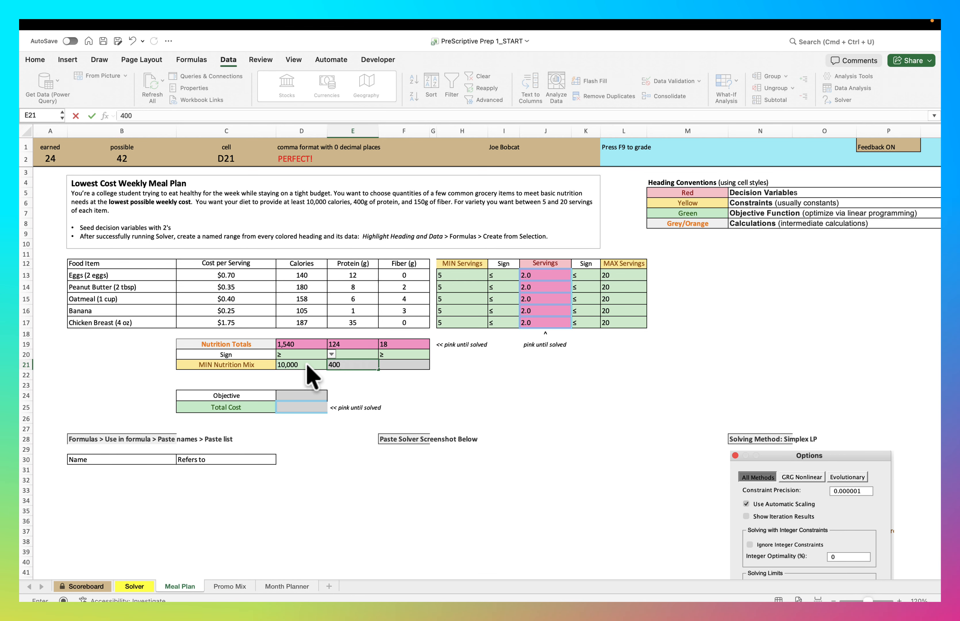
pyautogui.press('Tab')
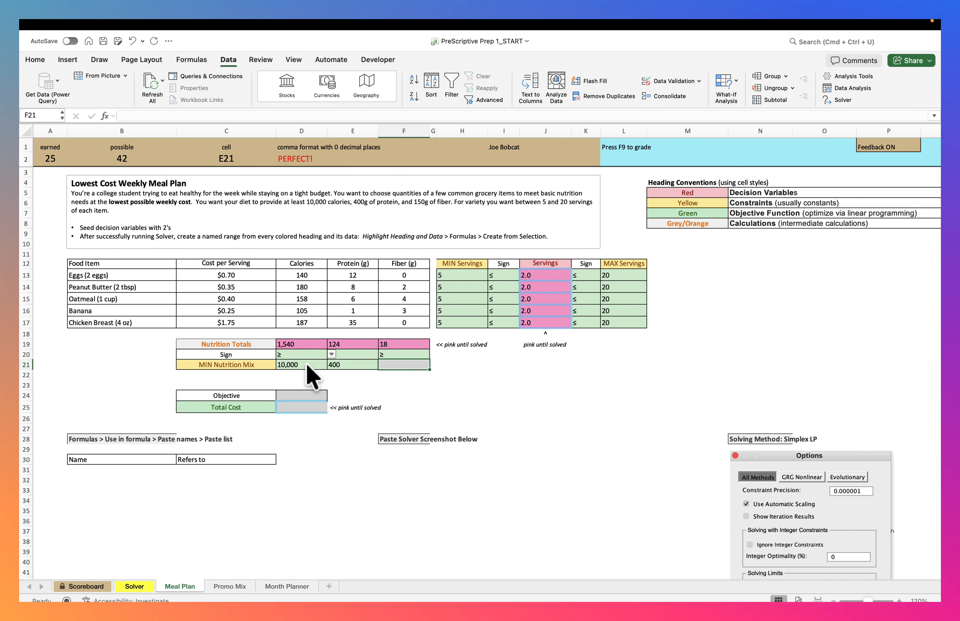
pyautogui.write('150')
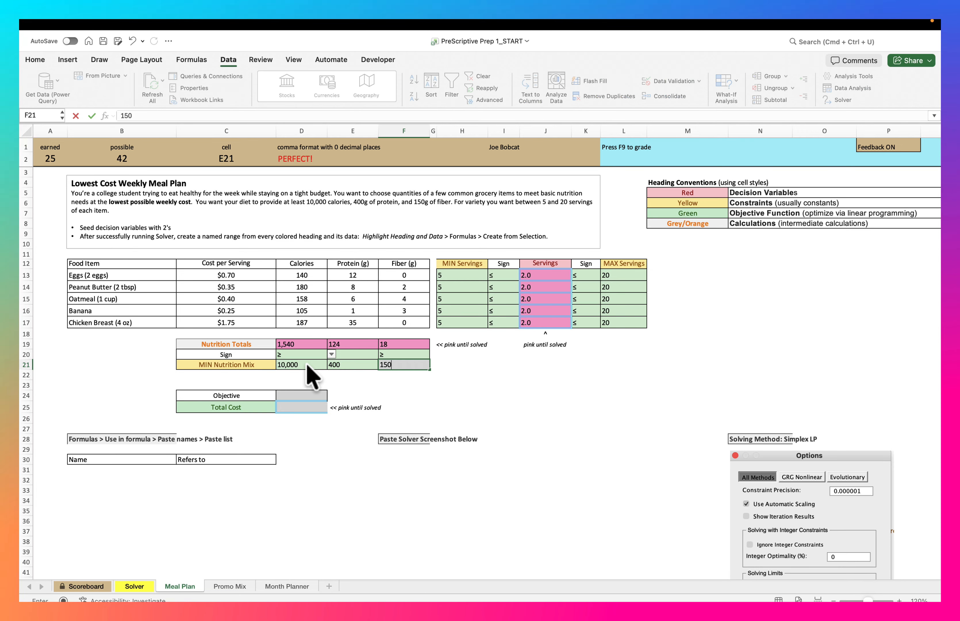
pyautogui.press('Return')
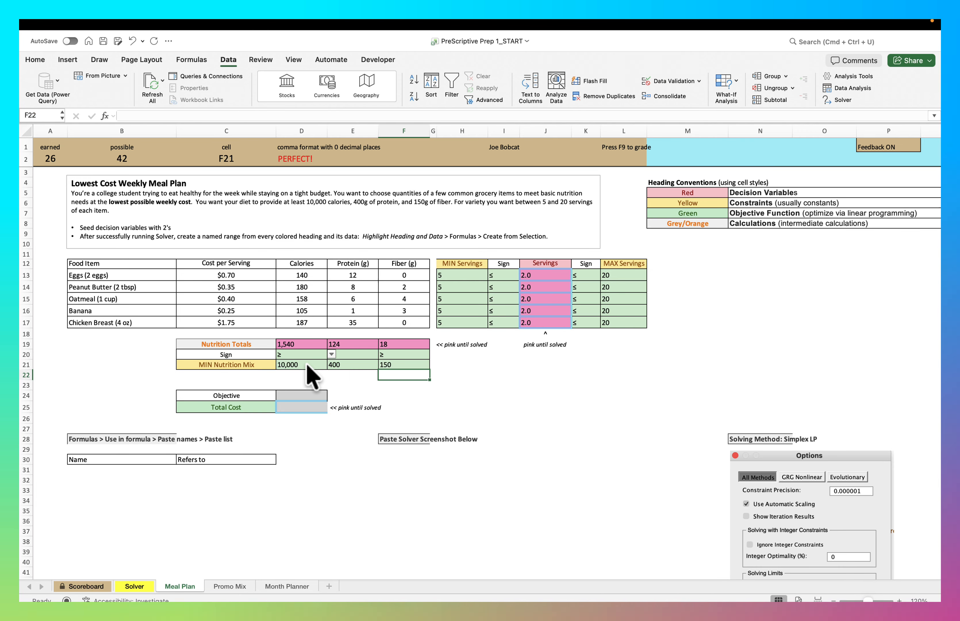
# - Set the Objective in D24 to MIN and select the Total Cost cell D25
pyautogui.click(293, 394)
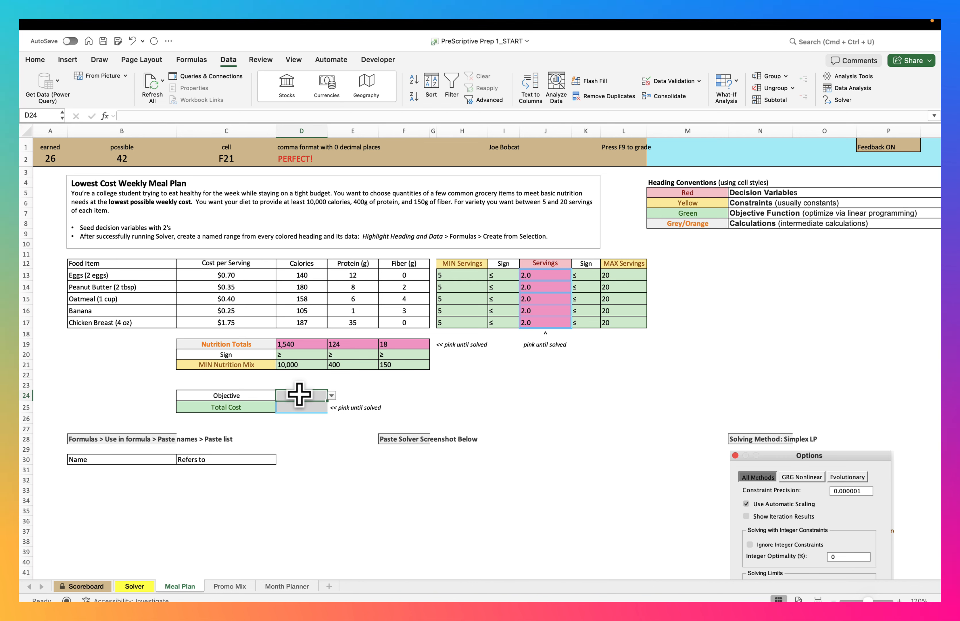
pyautogui.click(332, 397)
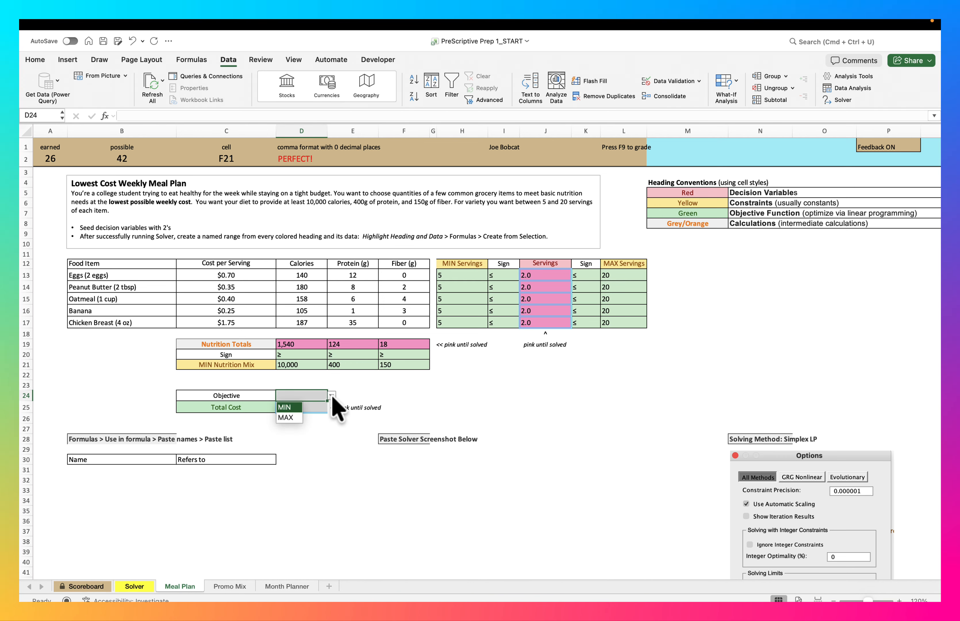
pyautogui.click(300, 408)
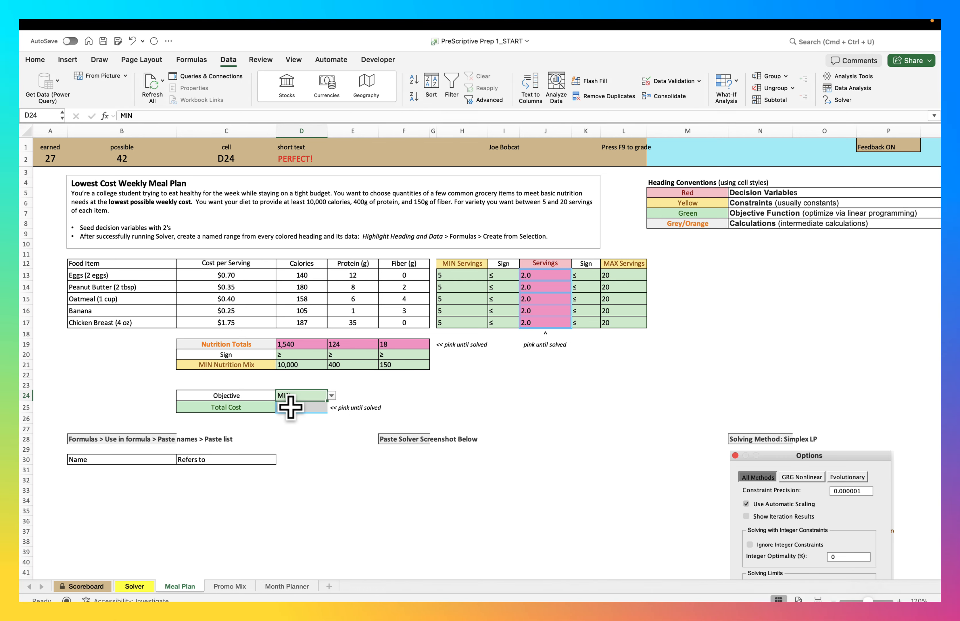
pyautogui.click(291, 408)
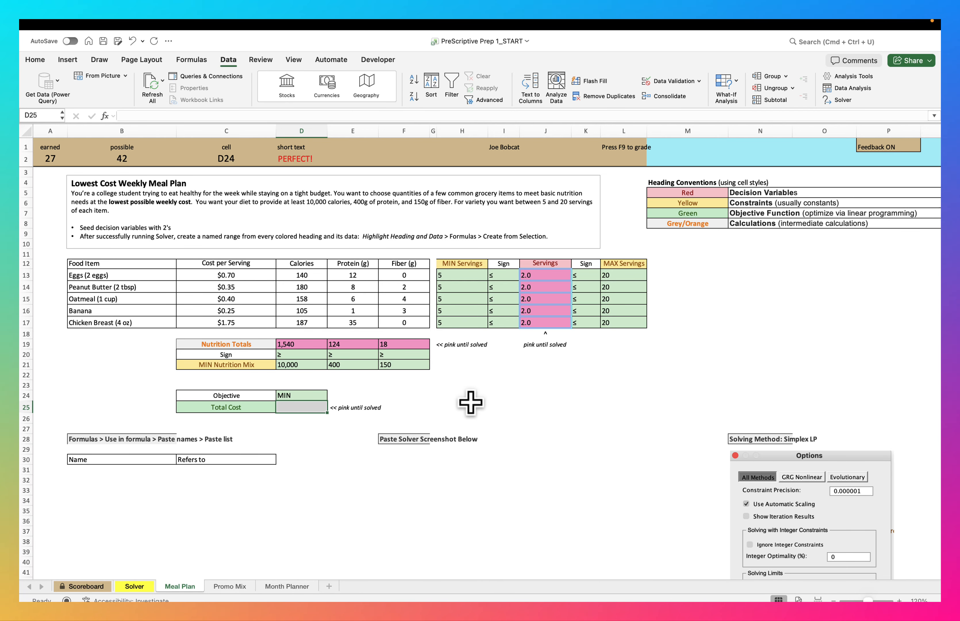
# - Check in the Excel add-ins list whether the Solver Add-In is enabled, leaving the settings as they are
pyautogui.scroll(-5, 470, 402)
pyautogui.hscroll(1, 471, 402)
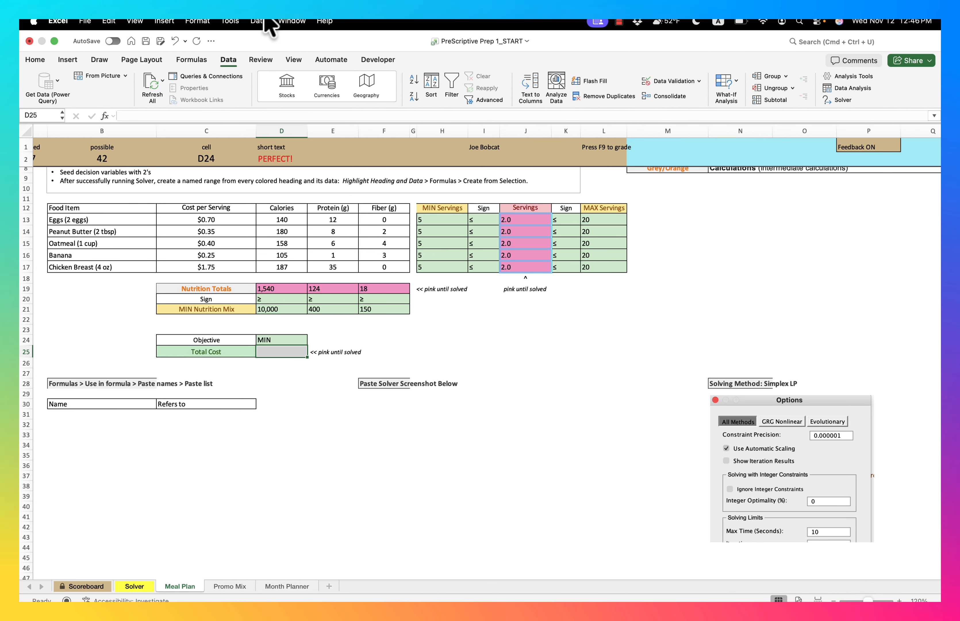
pyautogui.click(230, 21)
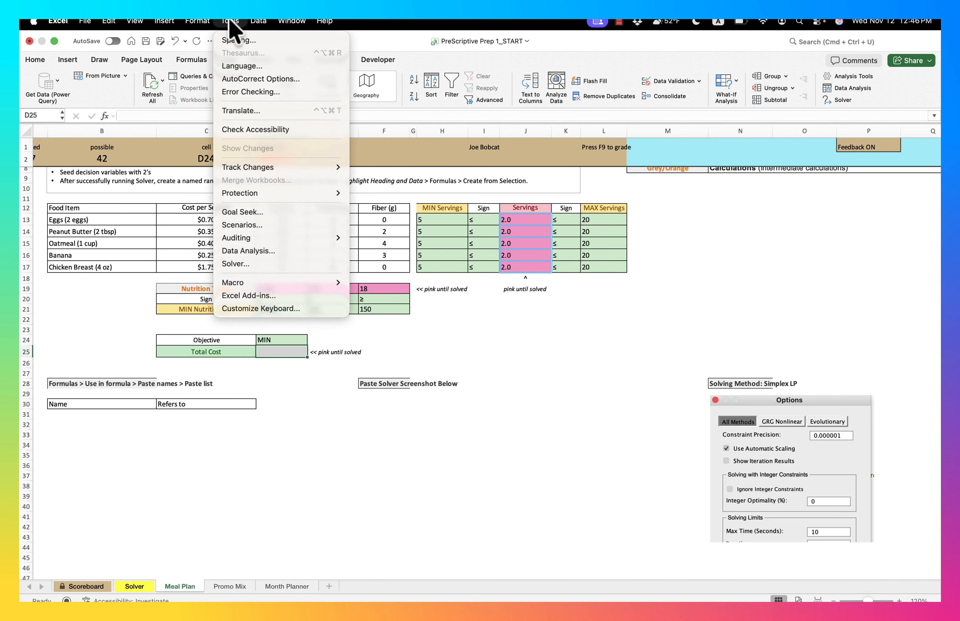
pyautogui.click(265, 294)
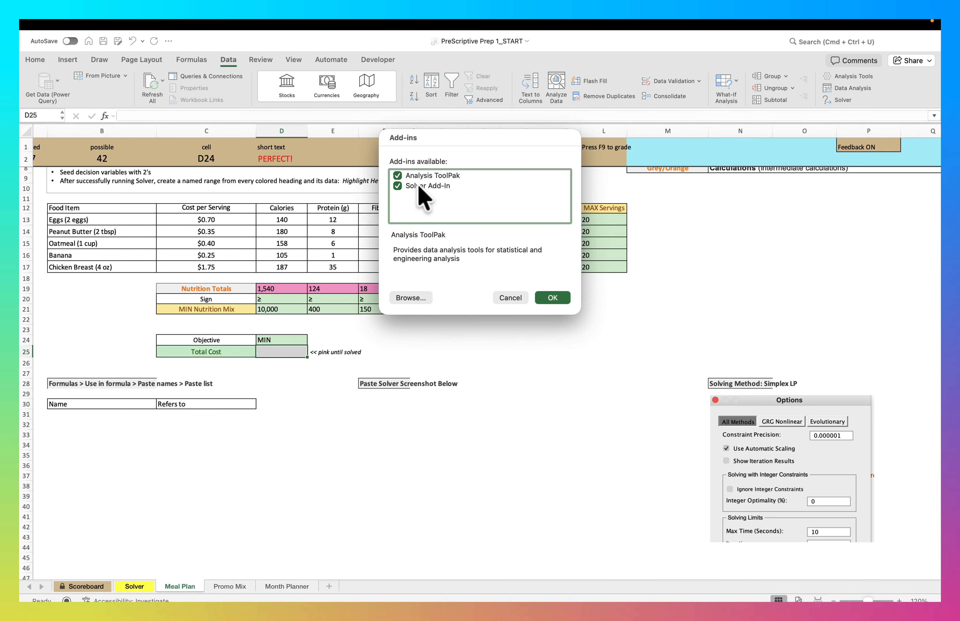
pyautogui.click(510, 297)
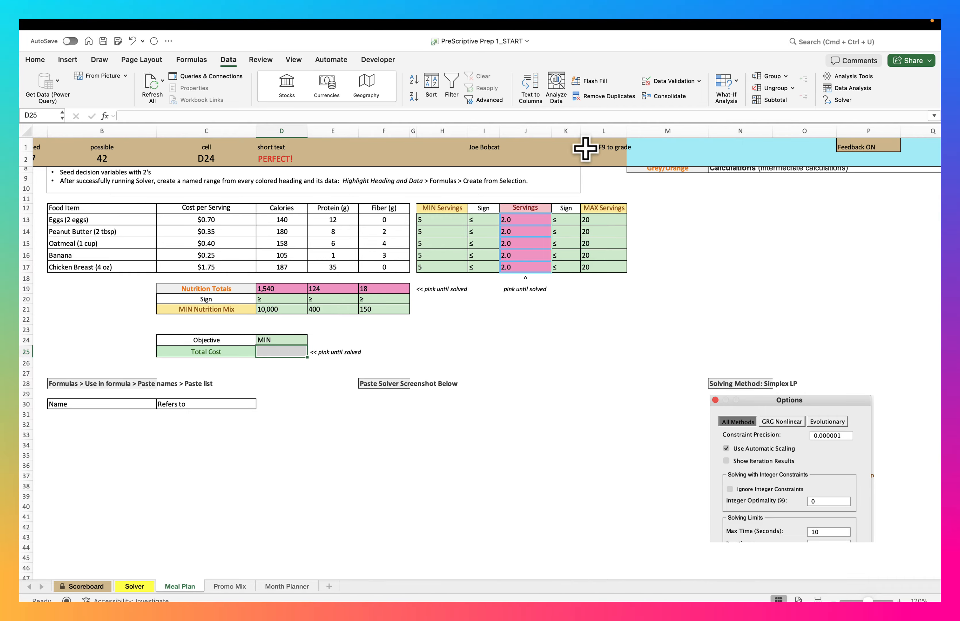
# - Open Solver with Total Cost D25 as the objective cell and choose Simplex LP as the solving method
pyautogui.click(841, 100)
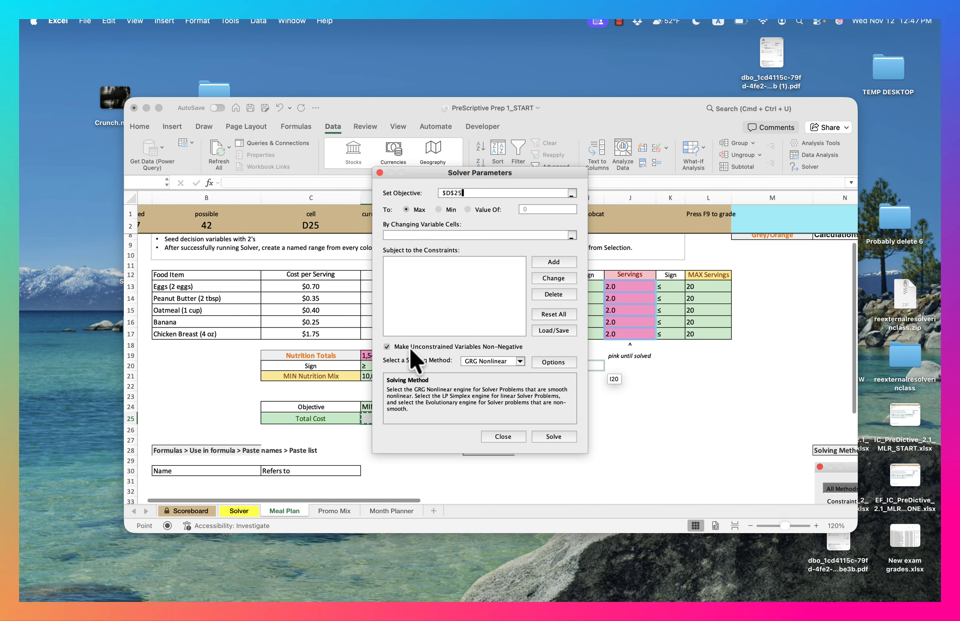
pyautogui.click(521, 361)
pyautogui.click(503, 376)
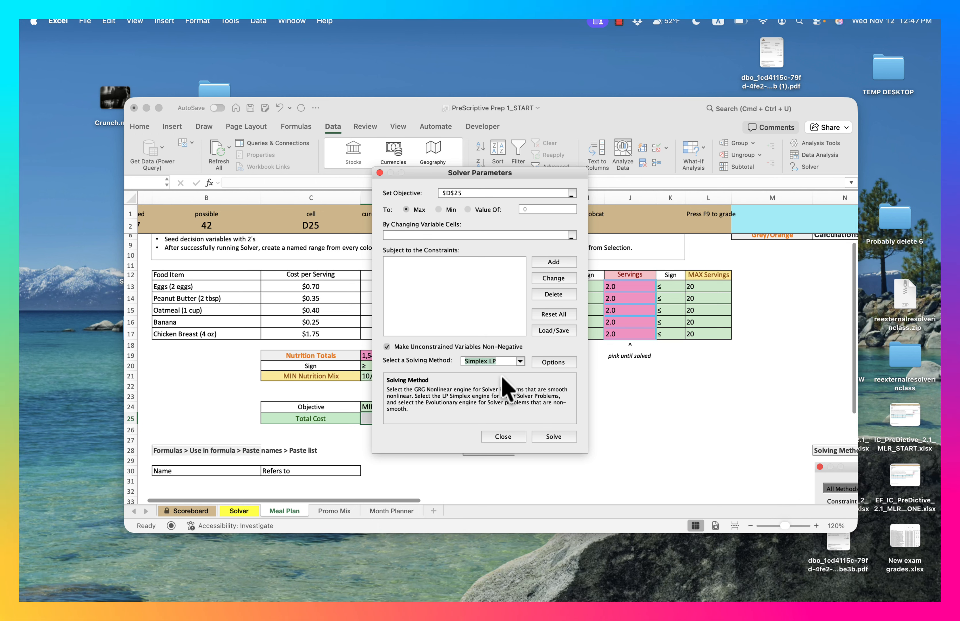
# - In the Solver options, set Integer Optimality to 0% and Max Time to 10 seconds
pyautogui.click(553, 362)
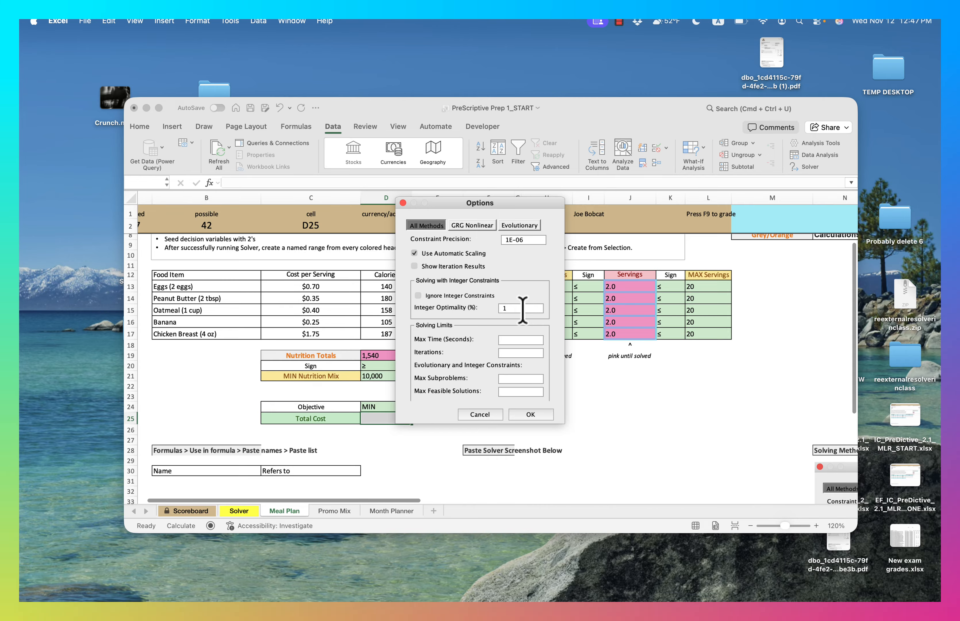
pyautogui.press('BackSpace')
pyautogui.write('0')
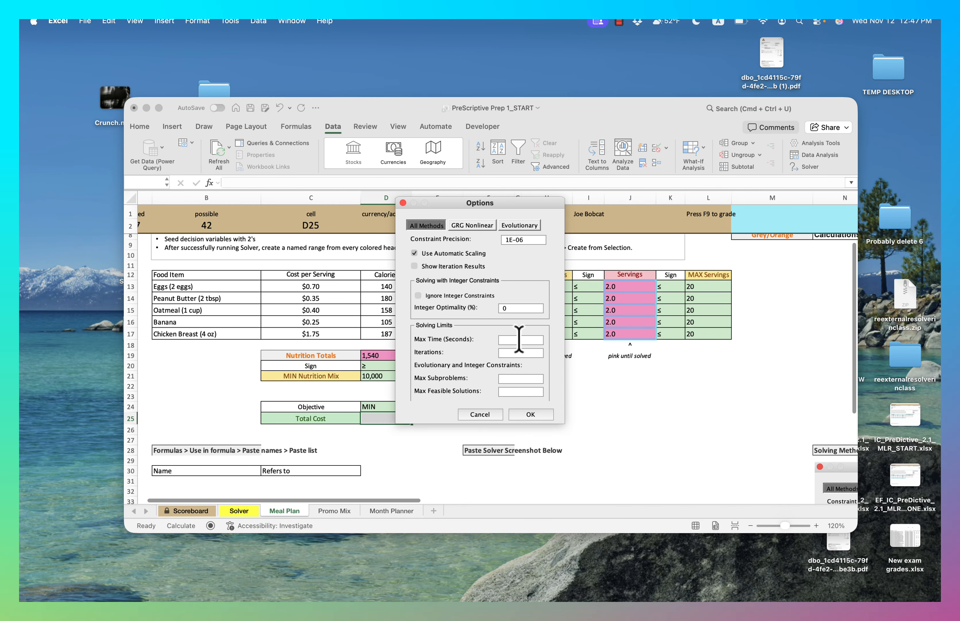
pyautogui.write('10')
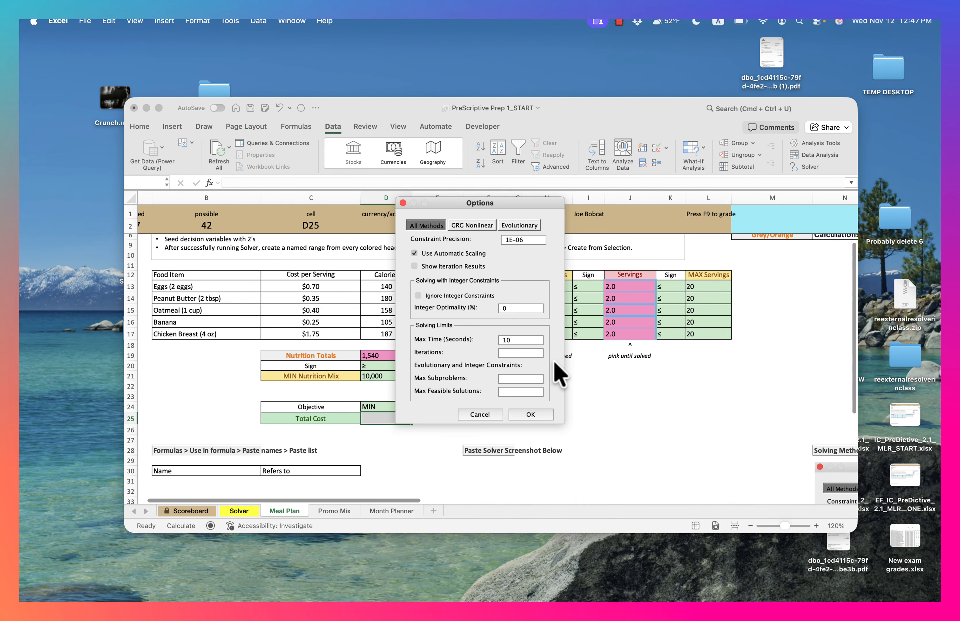
pyautogui.click(530, 414)
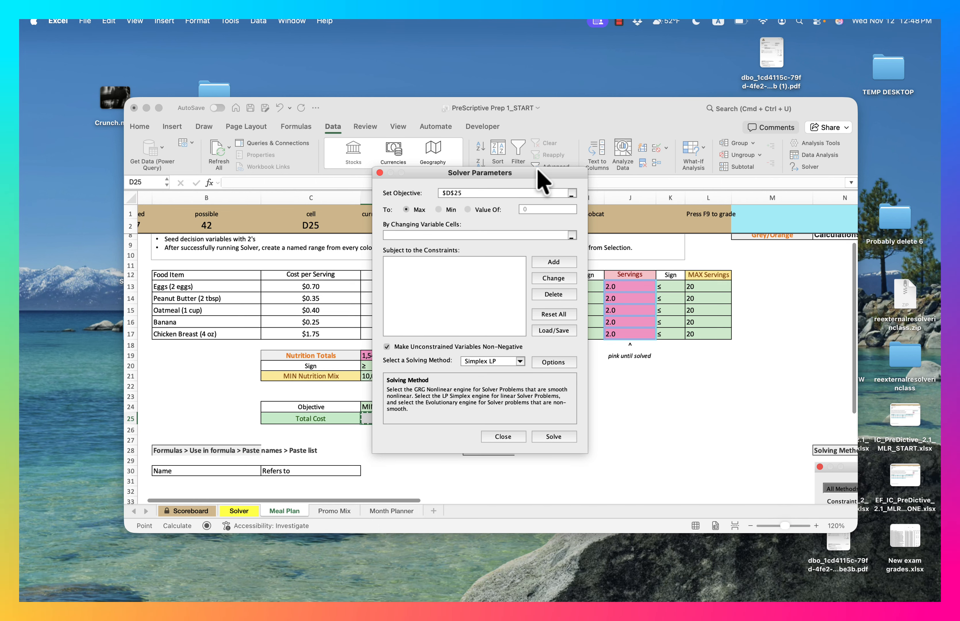
# - Set the Solver objective to Min and use the Servings range J13:J17 as the changing variable cells
pyautogui.moveTo(538, 169); pyautogui.dragTo(377, 130)
pyautogui.click(279, 169)
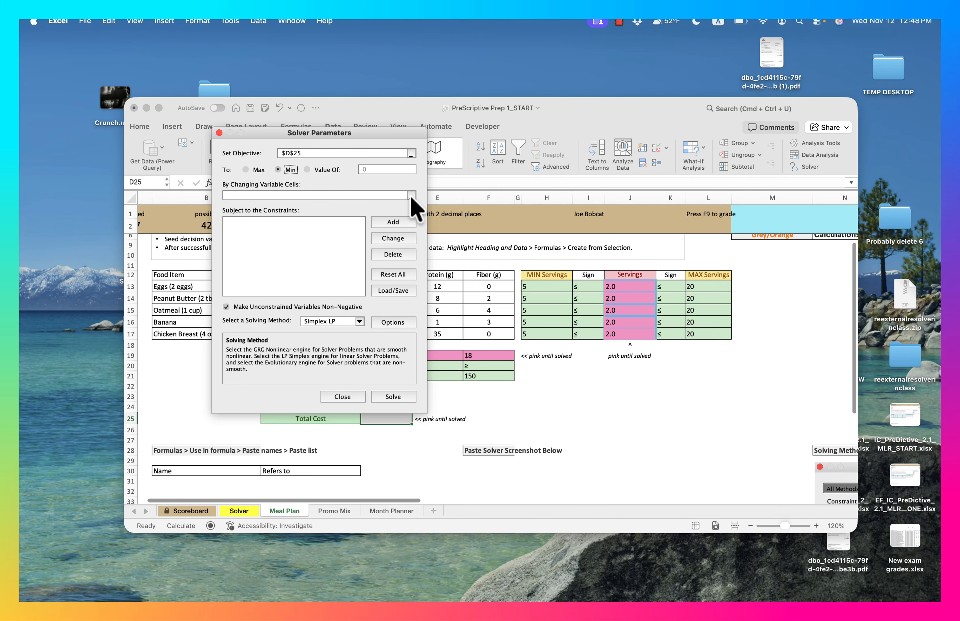
pyautogui.click(411, 196)
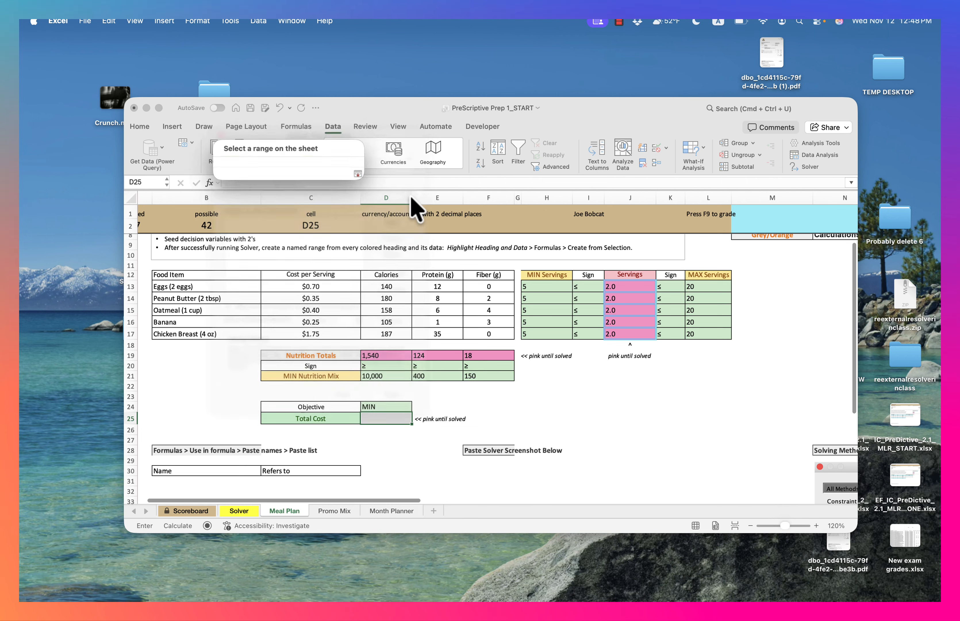
pyautogui.moveTo(622, 287); pyautogui.dragTo(628, 331)
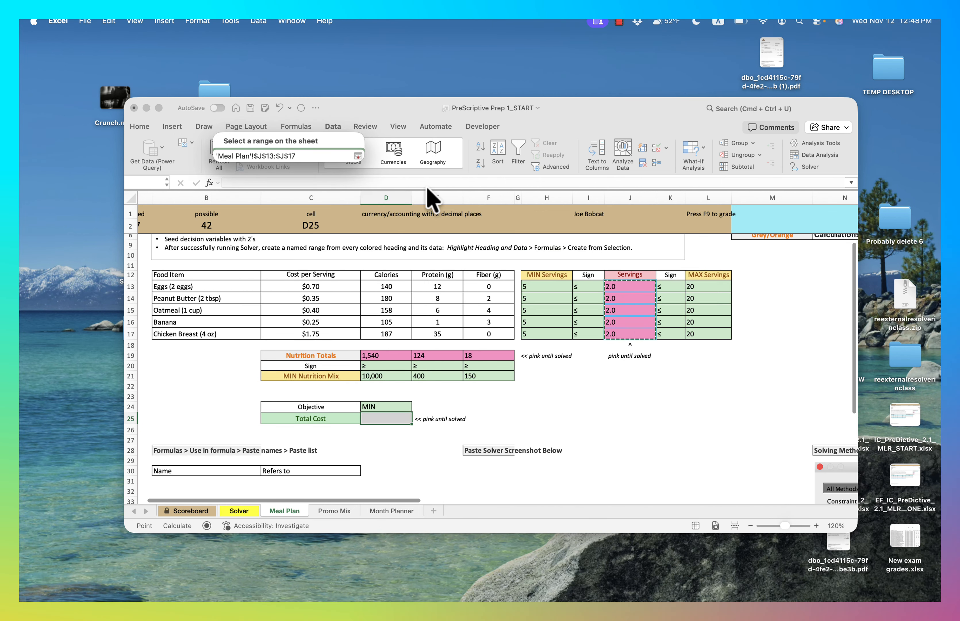
pyautogui.click(358, 156)
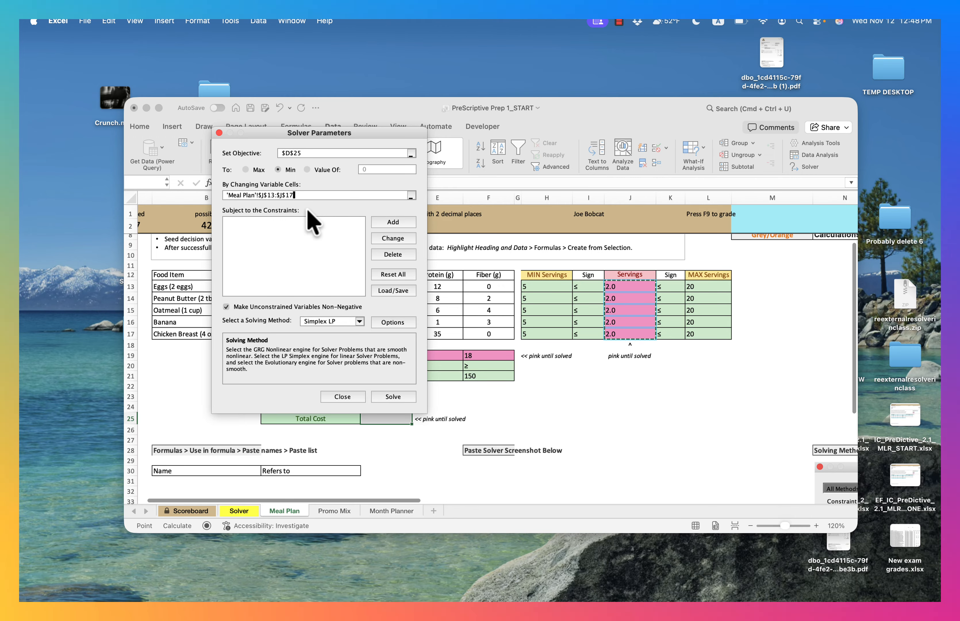
# - Add a Solver constraint that Servings J13:J17 are >= MIN Servings H13:H17
pyautogui.click(394, 222)
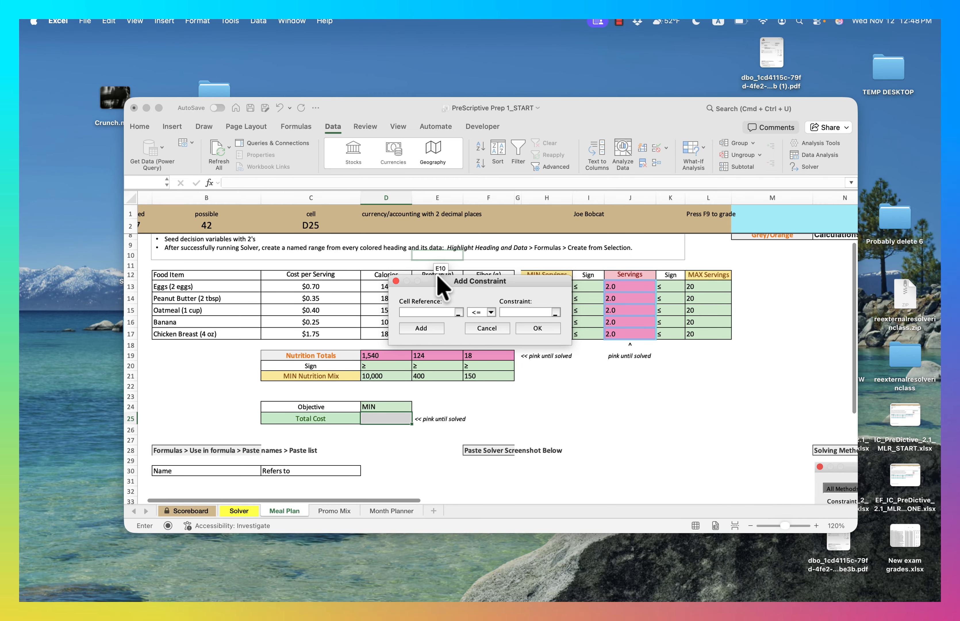
pyautogui.moveTo(444, 289); pyautogui.dragTo(486, 362)
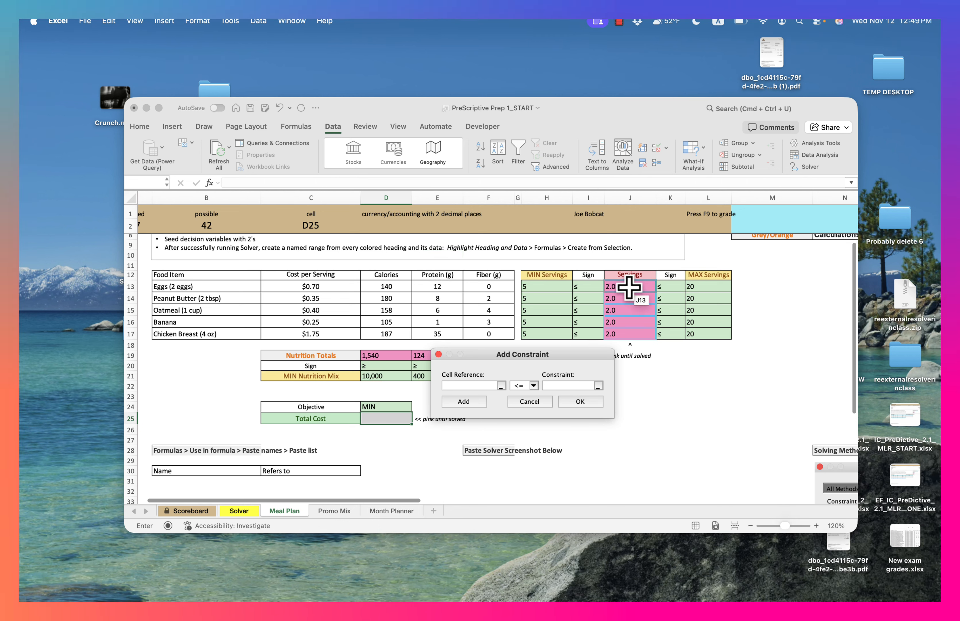
pyautogui.moveTo(626, 287); pyautogui.dragTo(628, 333)
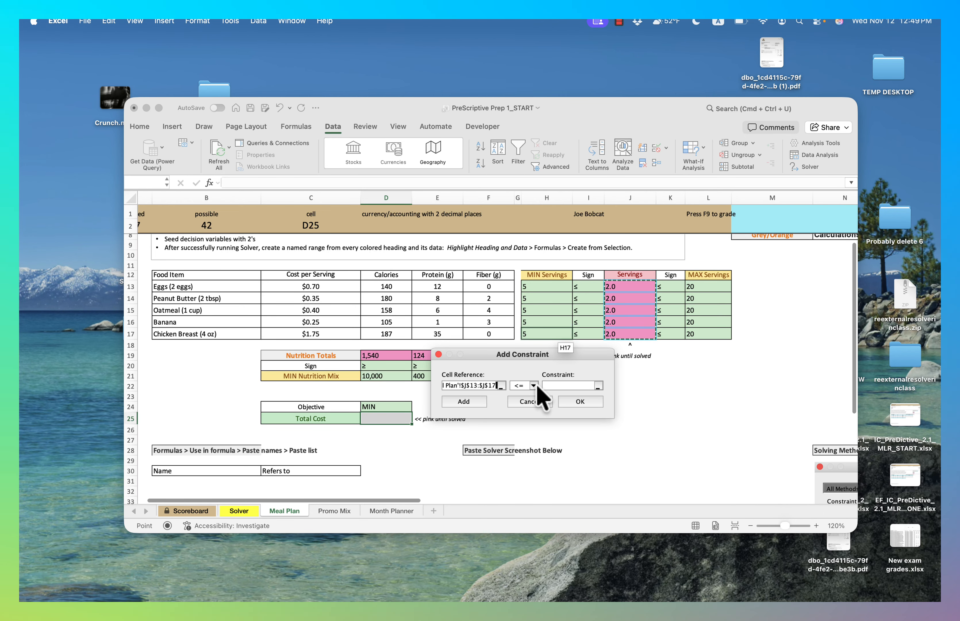
pyautogui.click(534, 385)
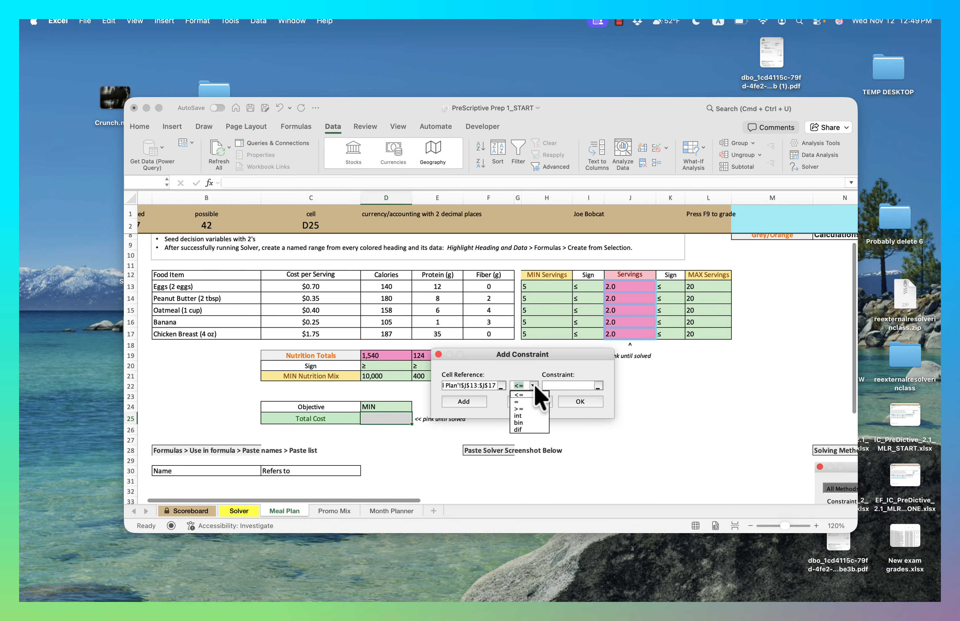
pyautogui.click(527, 409)
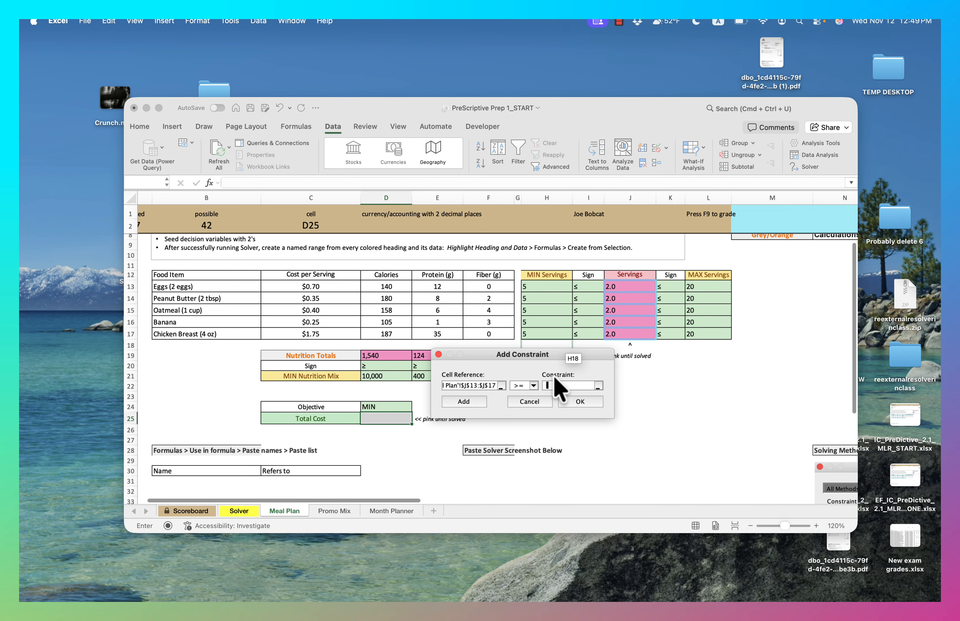
pyautogui.moveTo(555, 285); pyautogui.dragTo(555, 330)
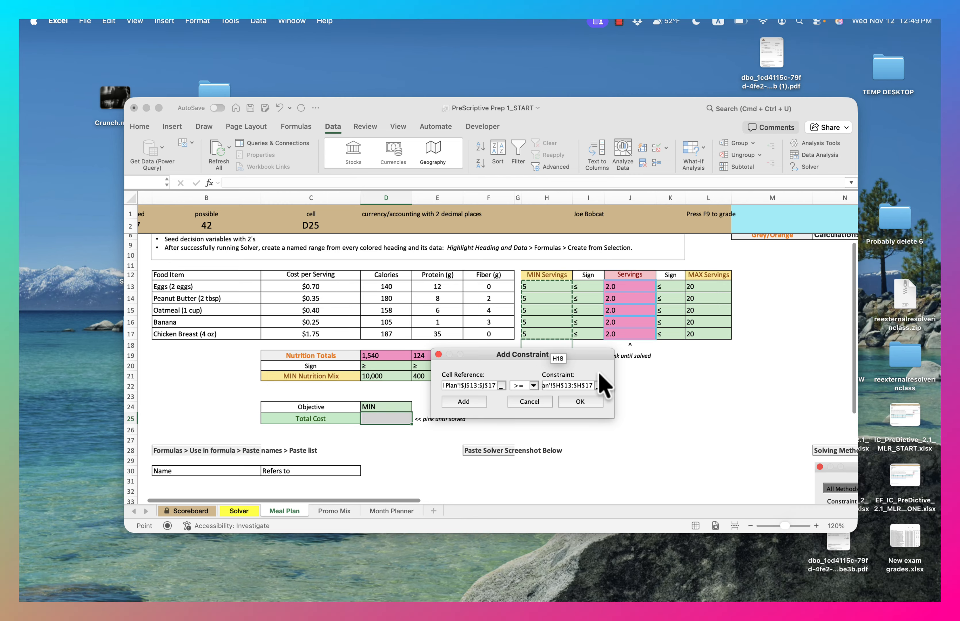
pyautogui.click(587, 401)
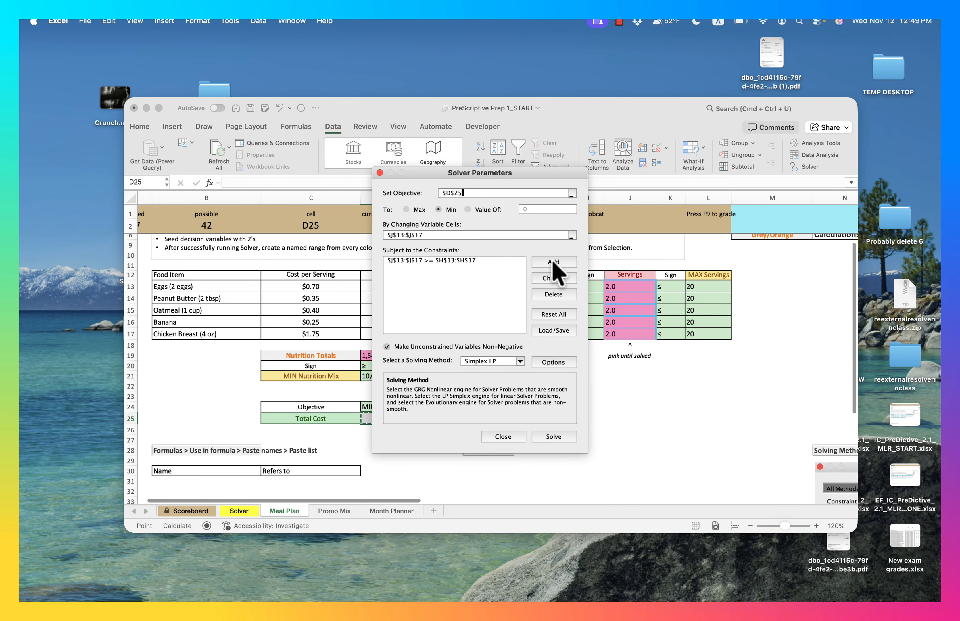
# - Add a Solver constraint that Servings J13:J17 are <= MAX Servings L13:L17
pyautogui.click(554, 262)
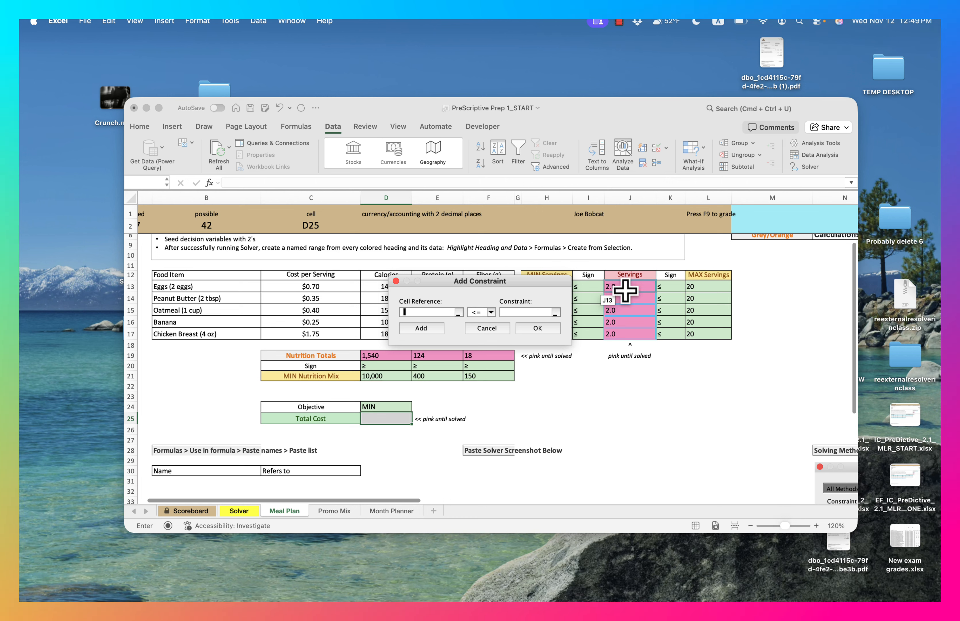
pyautogui.moveTo(624, 285); pyautogui.dragTo(632, 332)
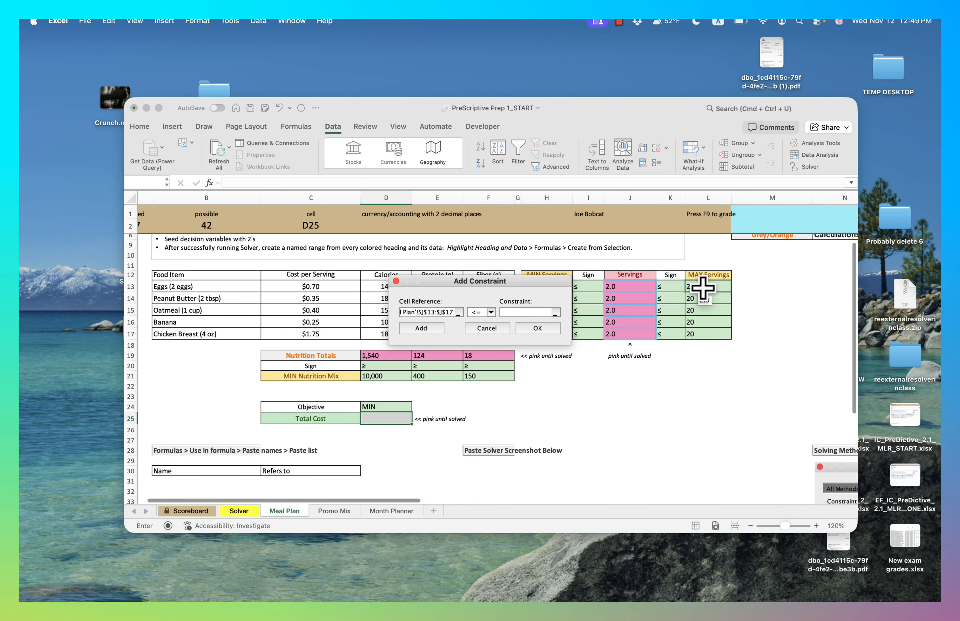
pyautogui.moveTo(703, 287); pyautogui.dragTo(708, 332)
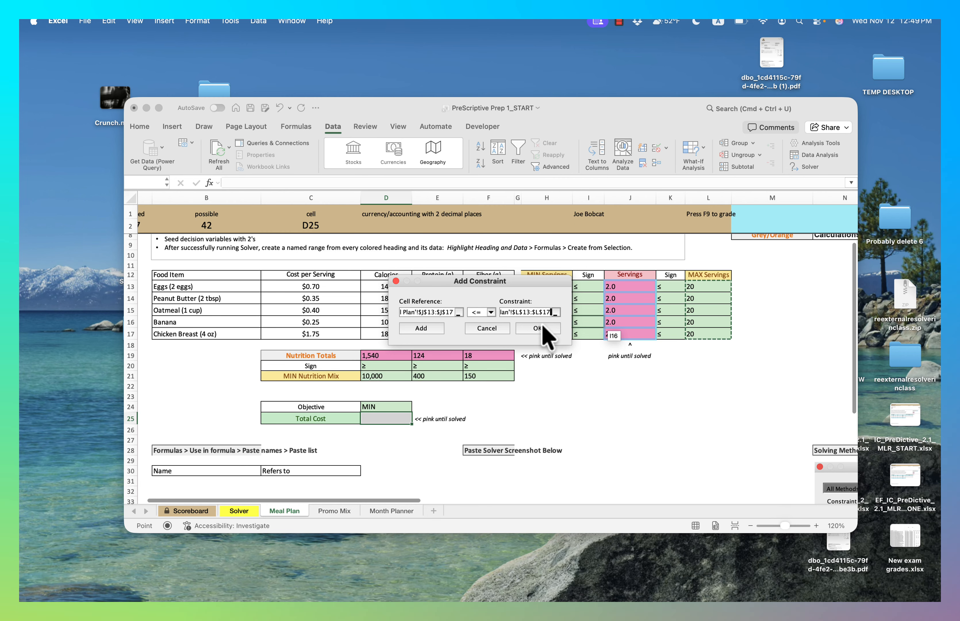
pyautogui.click(541, 328)
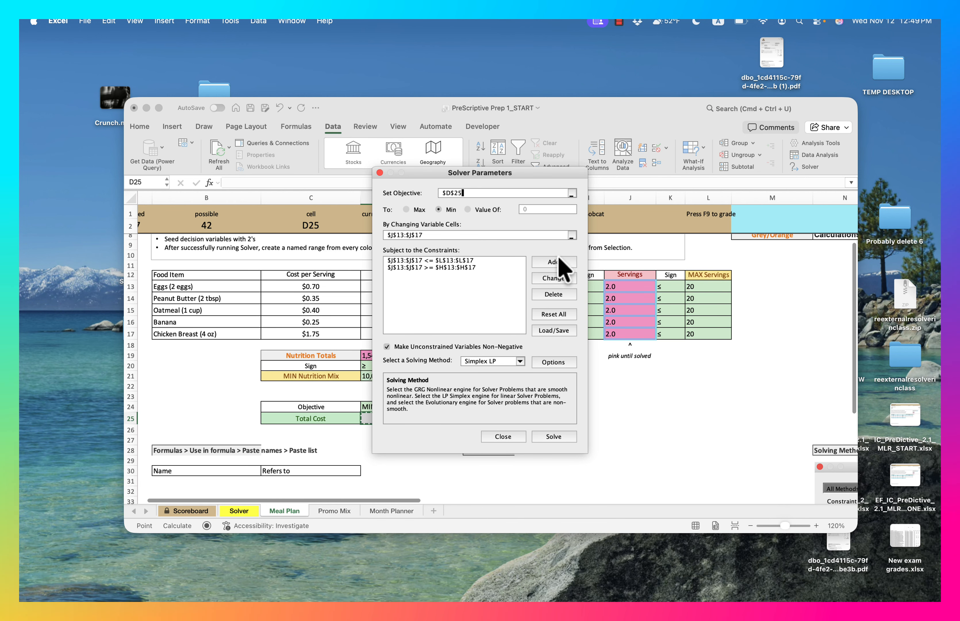
# - Add a Solver constraint that Nutrition Totals D19:F19 are >= MIN Nutrition Mix D21:F21
pyautogui.click(554, 262)
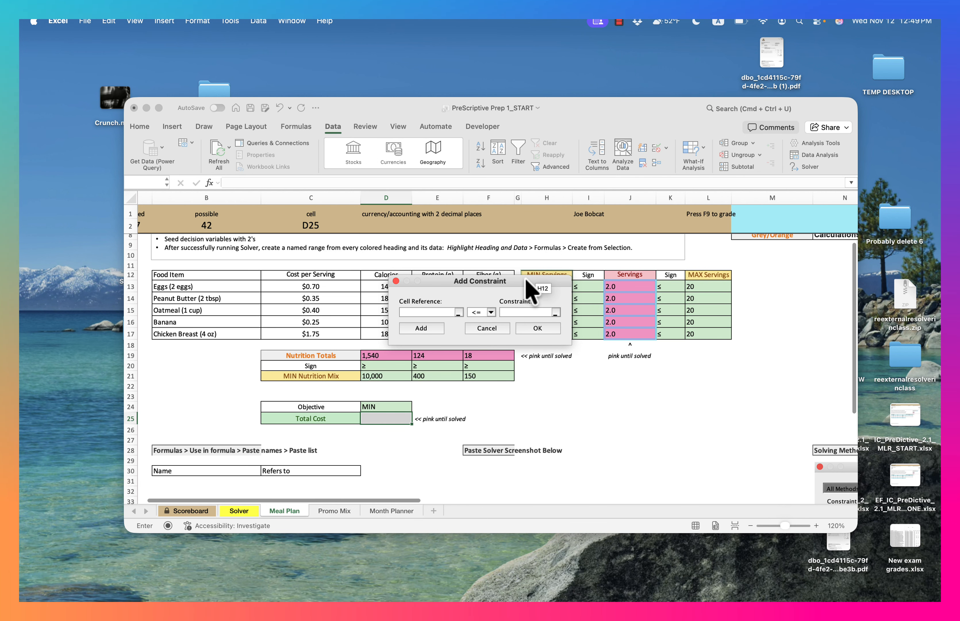
pyautogui.moveTo(529, 283); pyautogui.dragTo(528, 254)
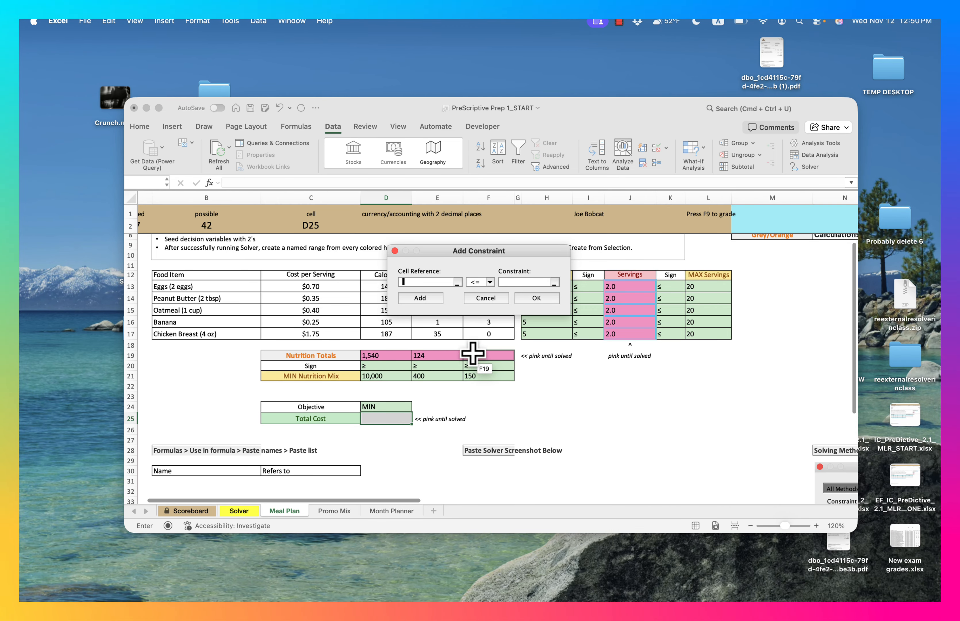
pyautogui.click(457, 282)
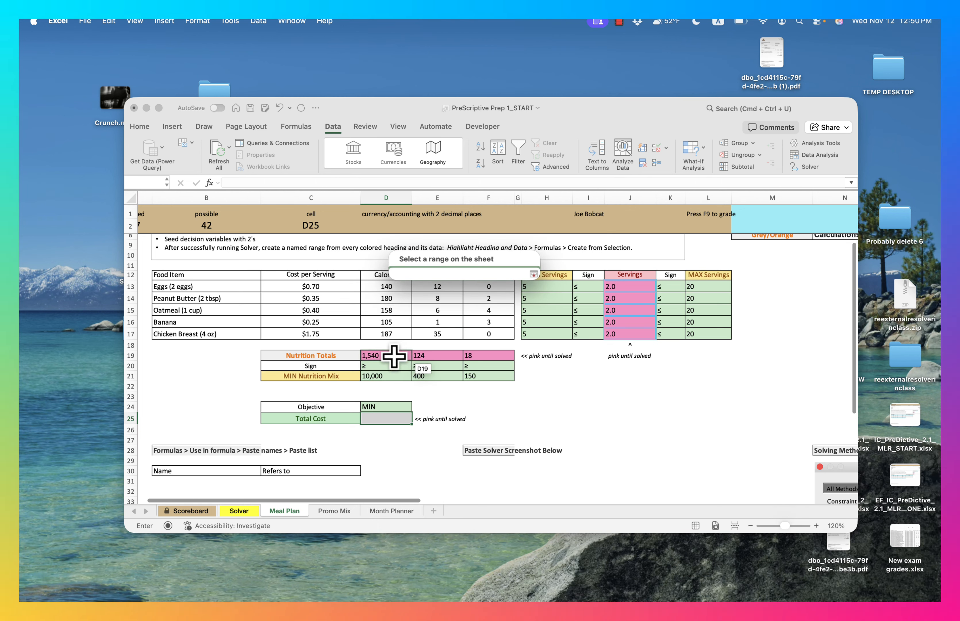
pyautogui.moveTo(394, 356); pyautogui.dragTo(483, 355)
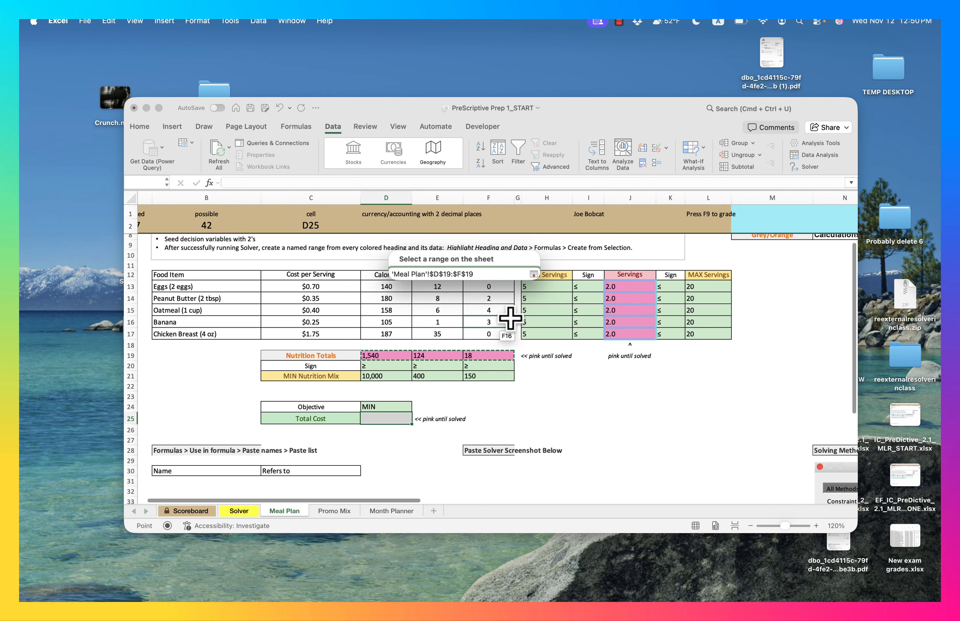
pyautogui.click(534, 274)
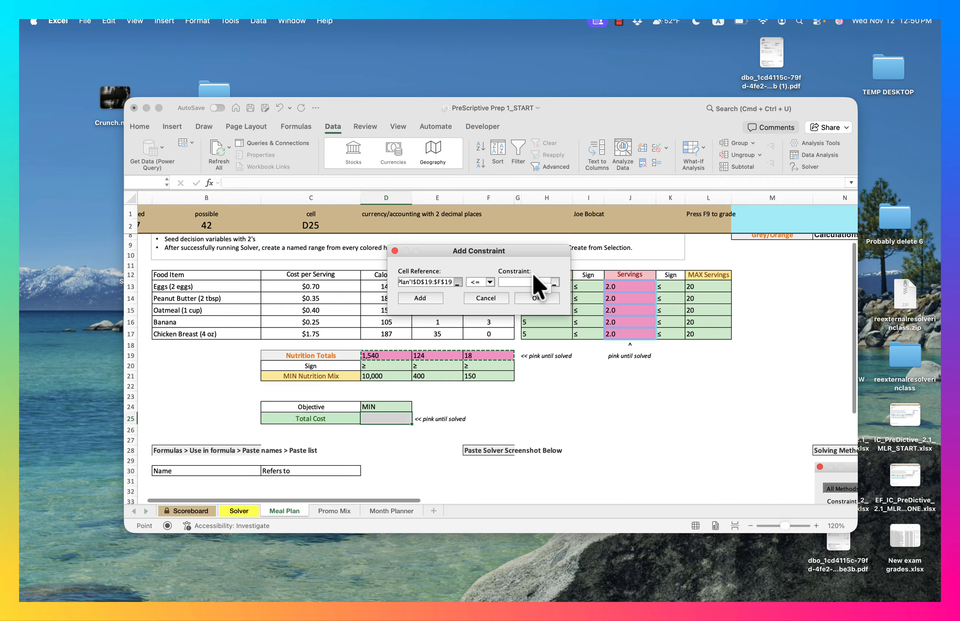
pyautogui.click(490, 282)
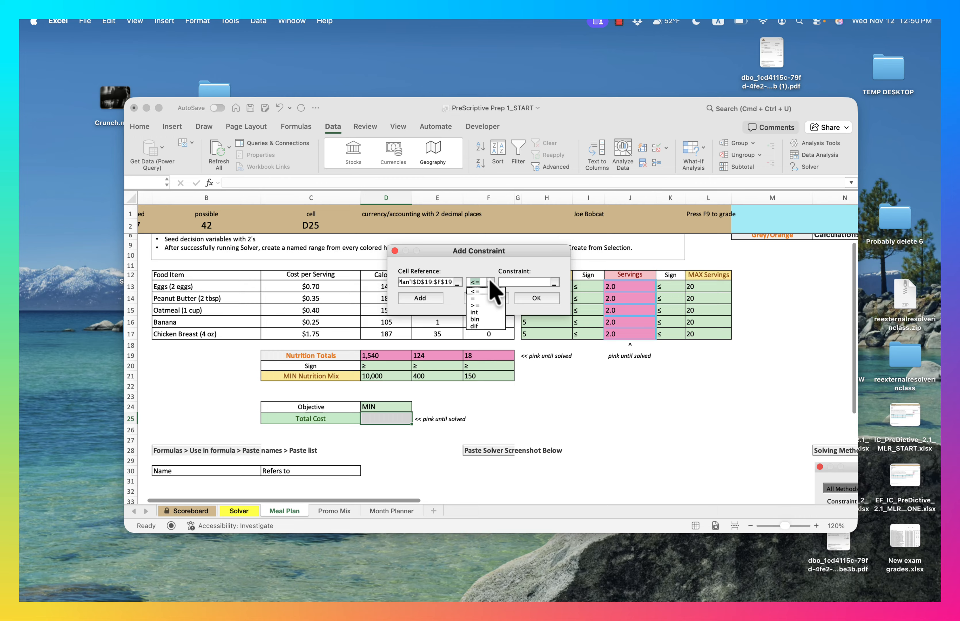
pyautogui.click(476, 305)
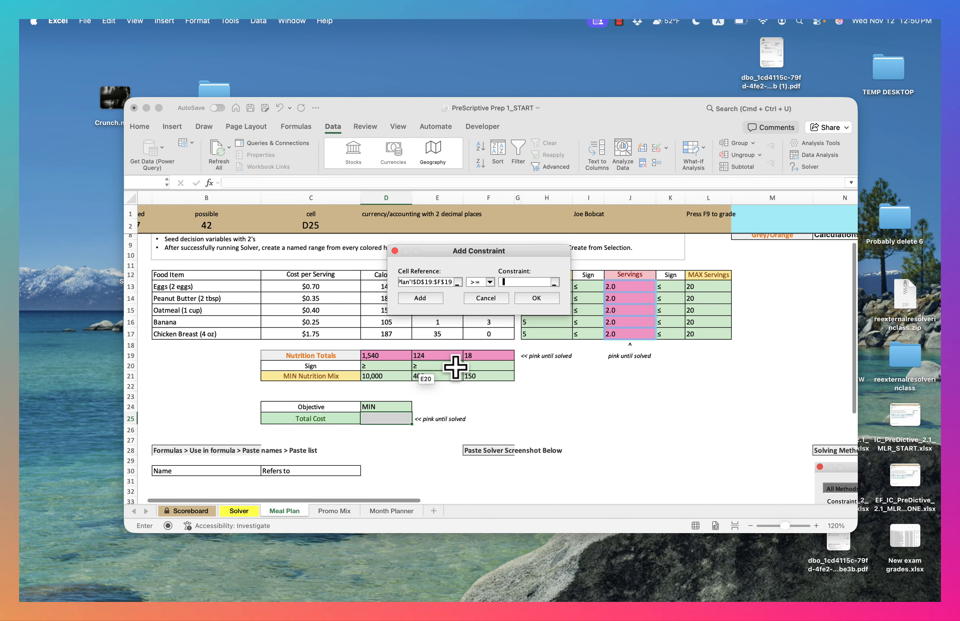
pyautogui.moveTo(381, 375); pyautogui.dragTo(470, 373)
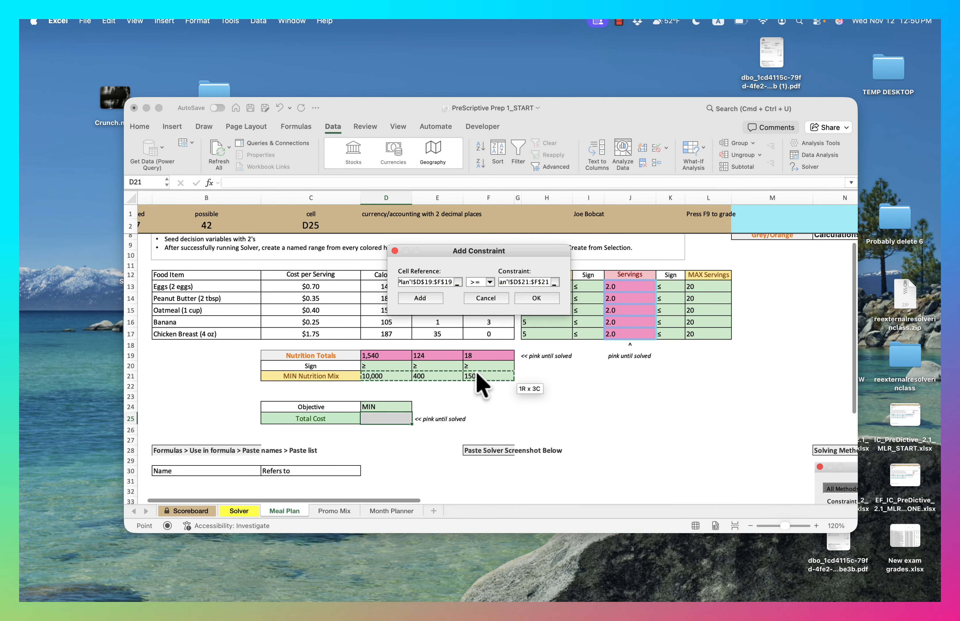
pyautogui.click(542, 295)
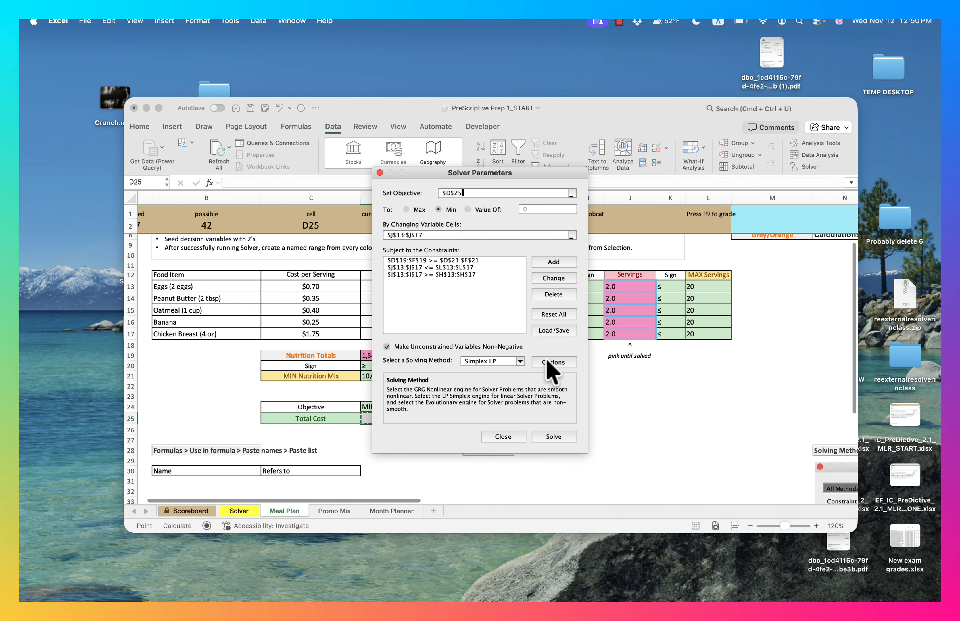
# - Check the Solver options for all methods and try to solve the model
pyautogui.click(552, 369)
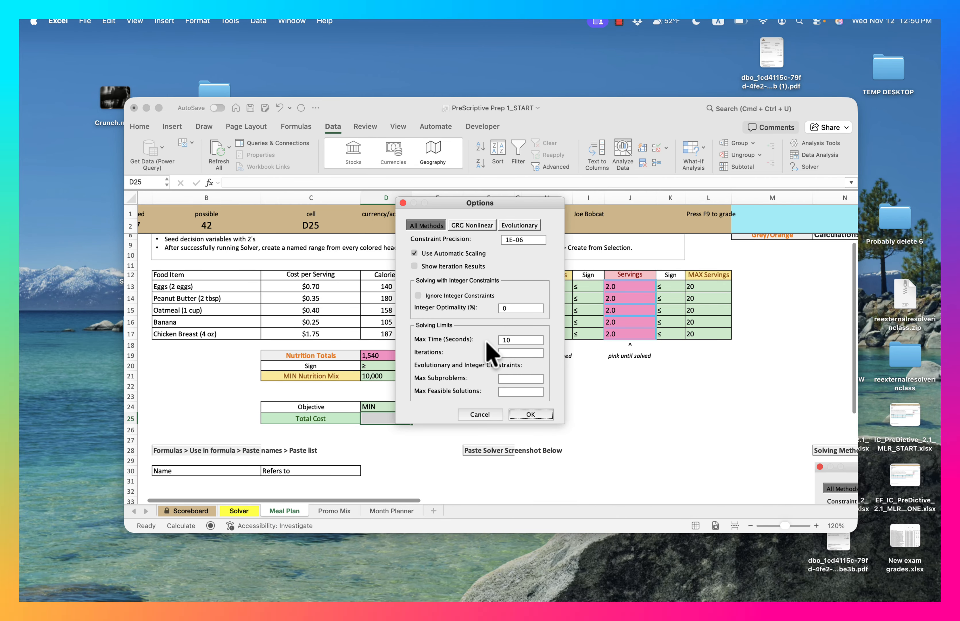
pyautogui.click(531, 414)
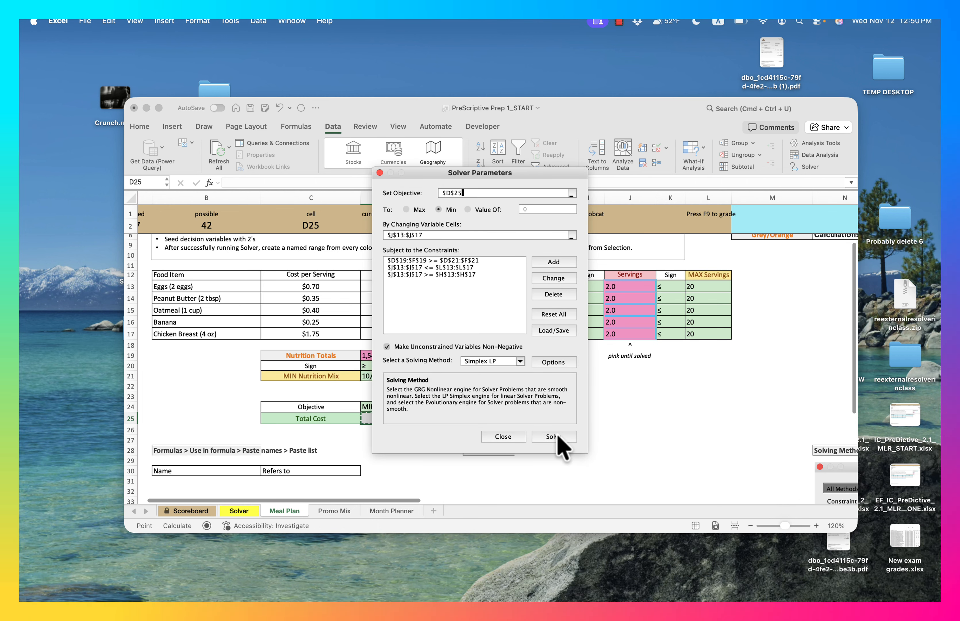
pyautogui.click(558, 434)
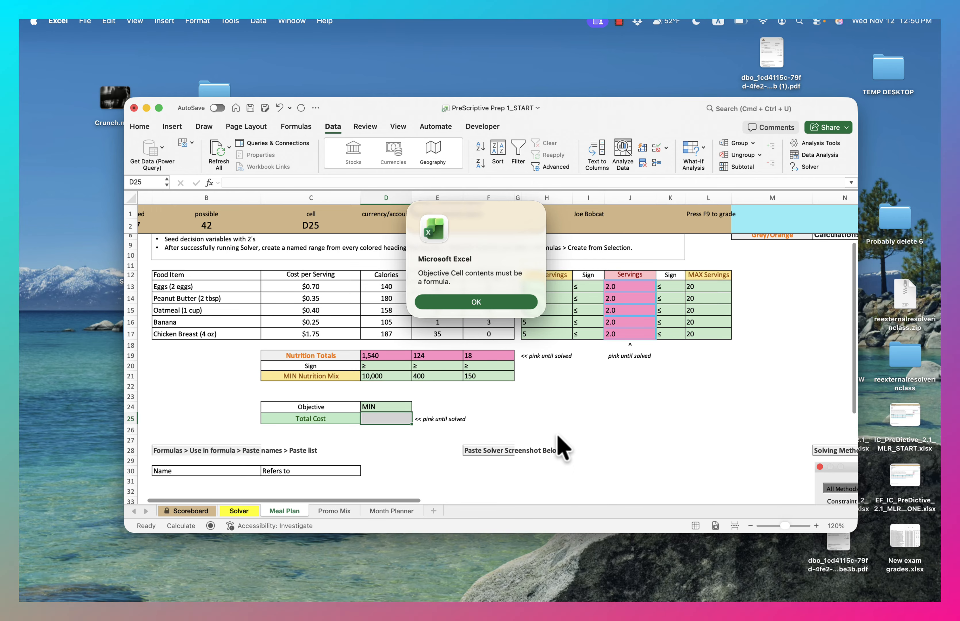
pyautogui.click(480, 302)
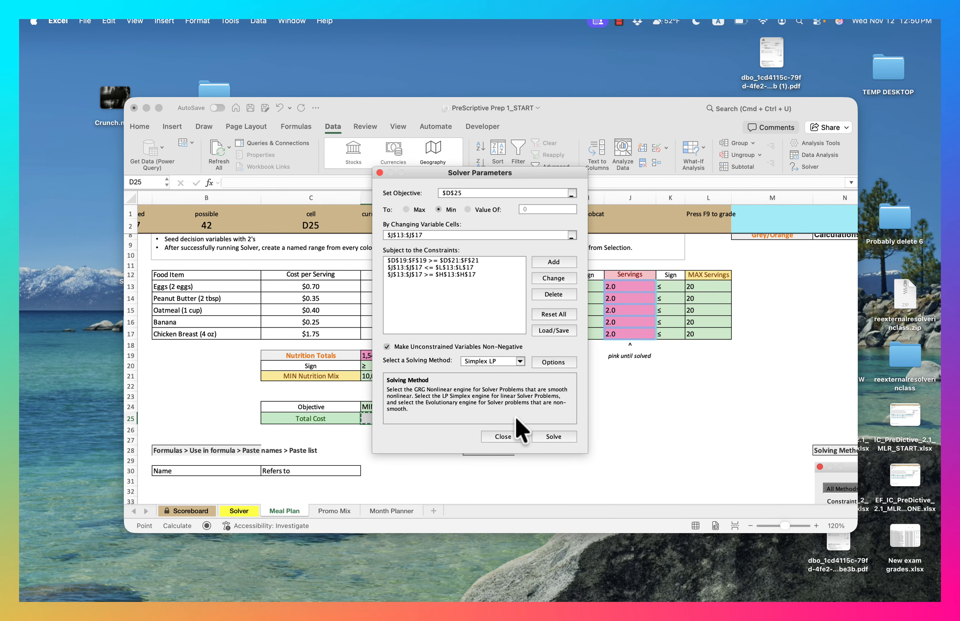
# - Close Solver and enter =SUMPRODUCT(C13:C17,J13:J17) in Total Cost cell D25 to multiply cost per serving by servings
pyautogui.click(509, 436)
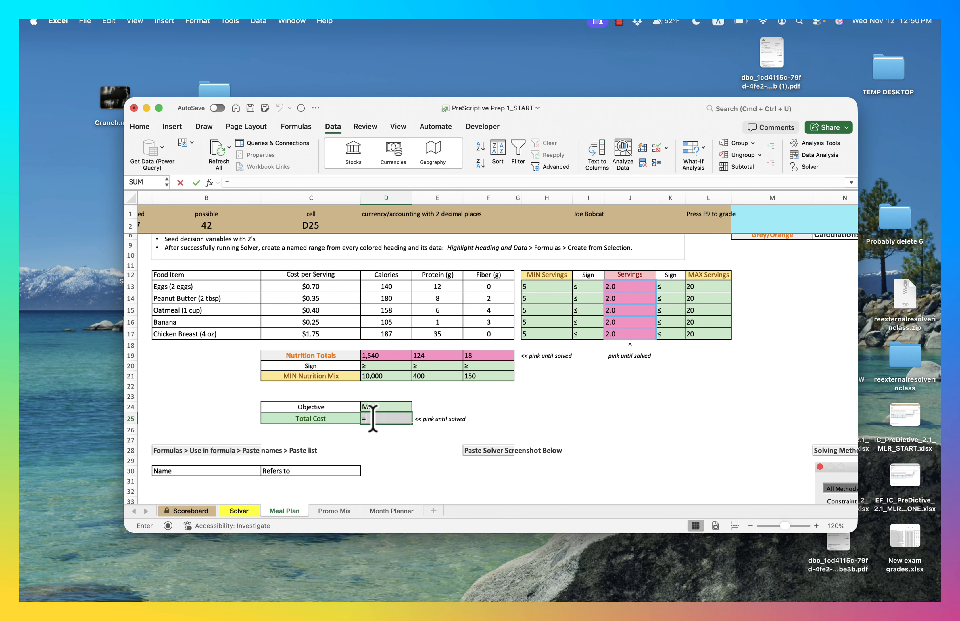
pyautogui.write('=sum')
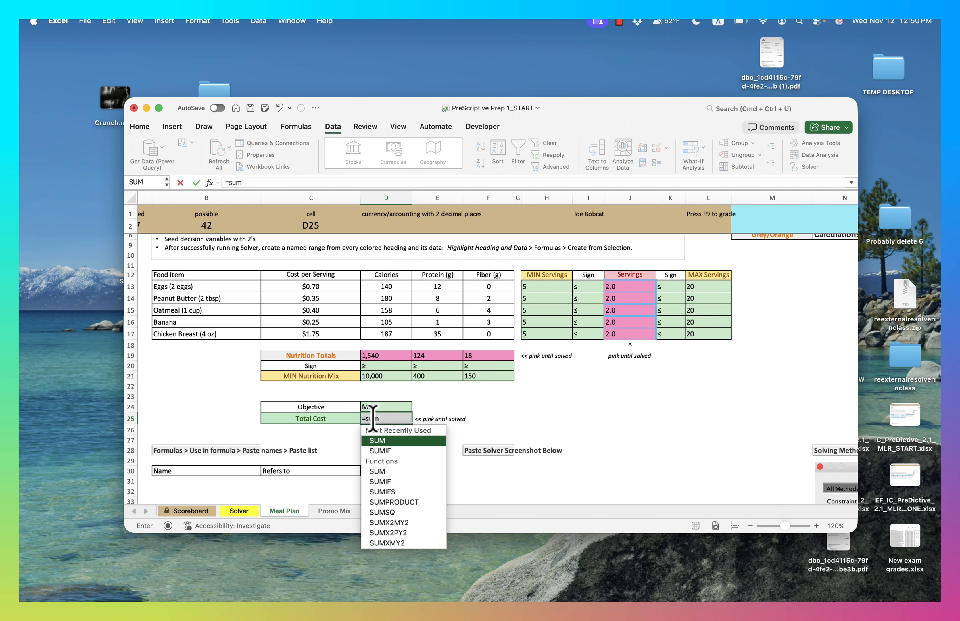
pyautogui.write('product(')
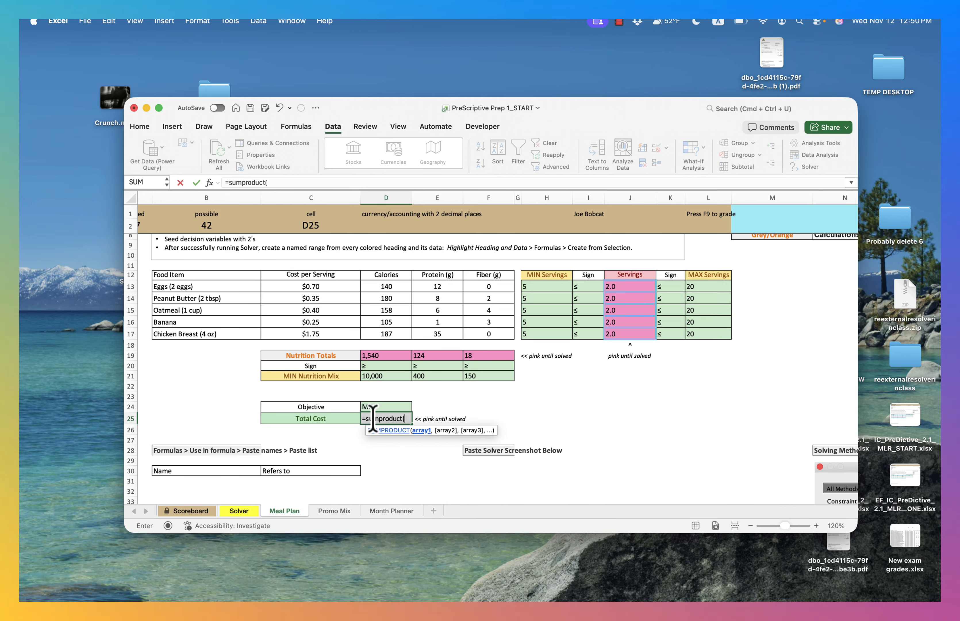
pyautogui.moveTo(316, 285); pyautogui.dragTo(318, 334)
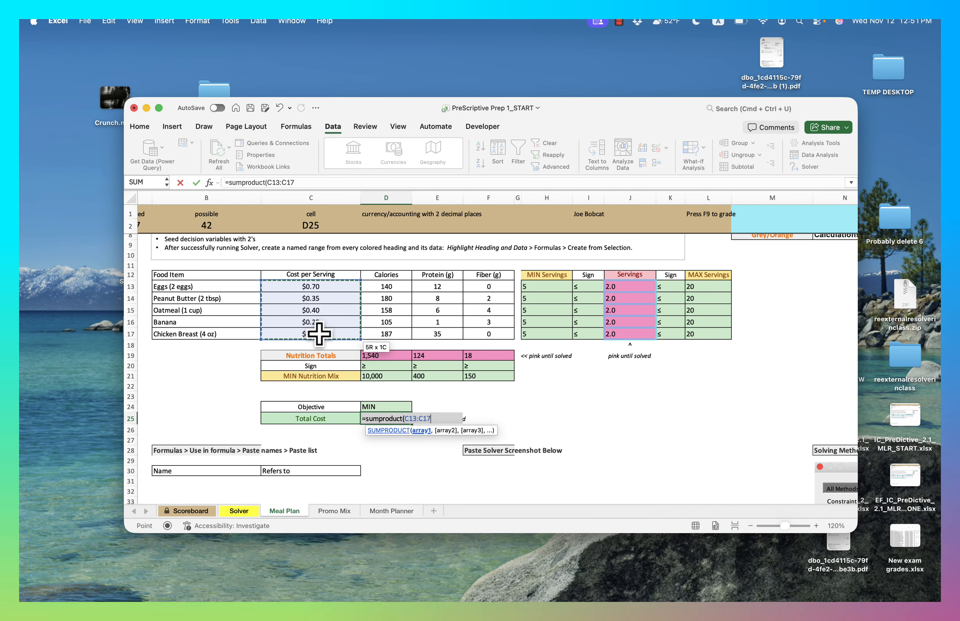
pyautogui.write(',')
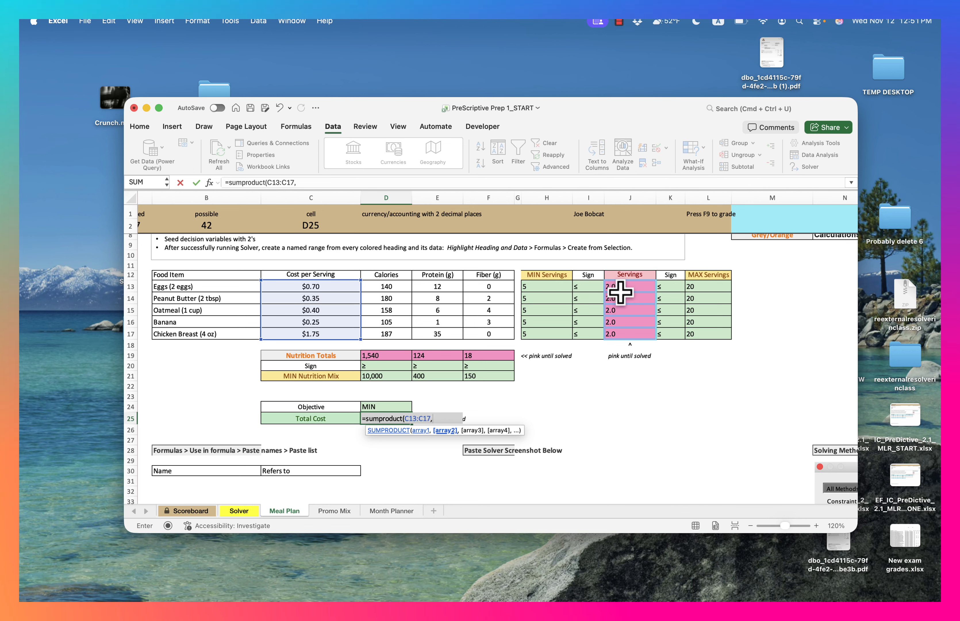
pyautogui.moveTo(624, 284); pyautogui.dragTo(627, 335)
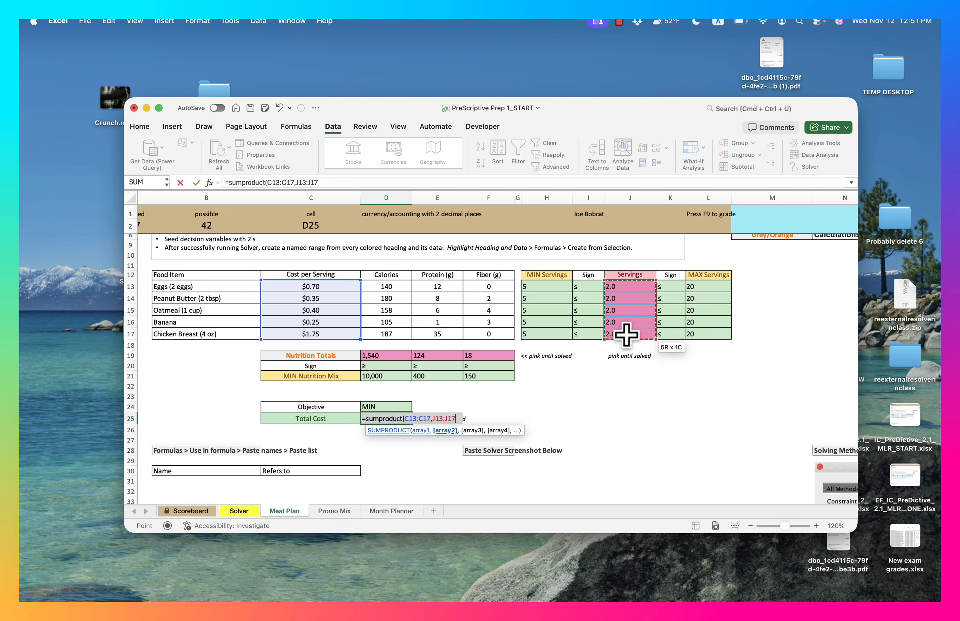
pyautogui.moveTo(627, 335); pyautogui.dragTo(627, 334)
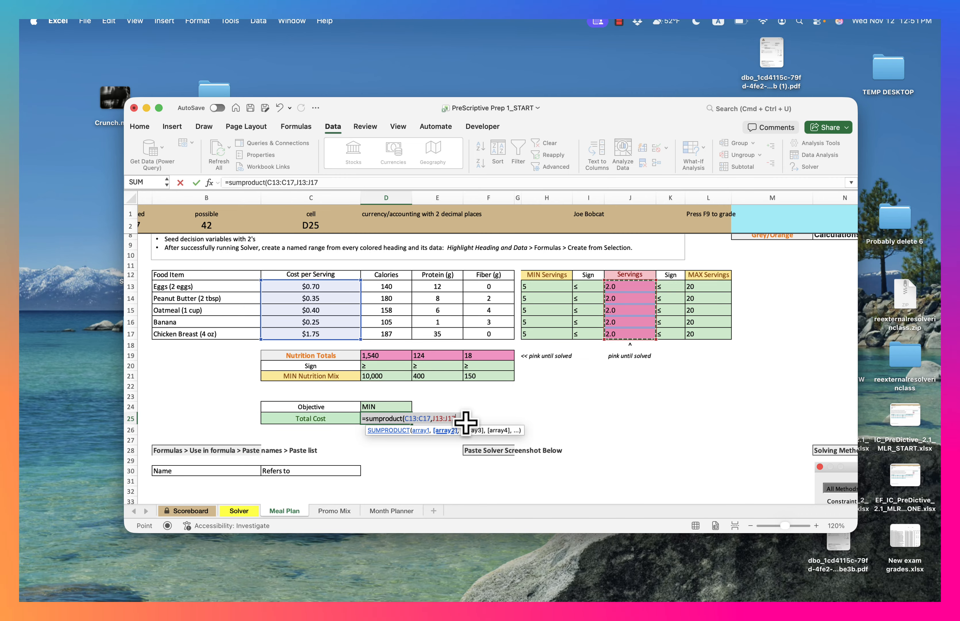
pyautogui.write(')')
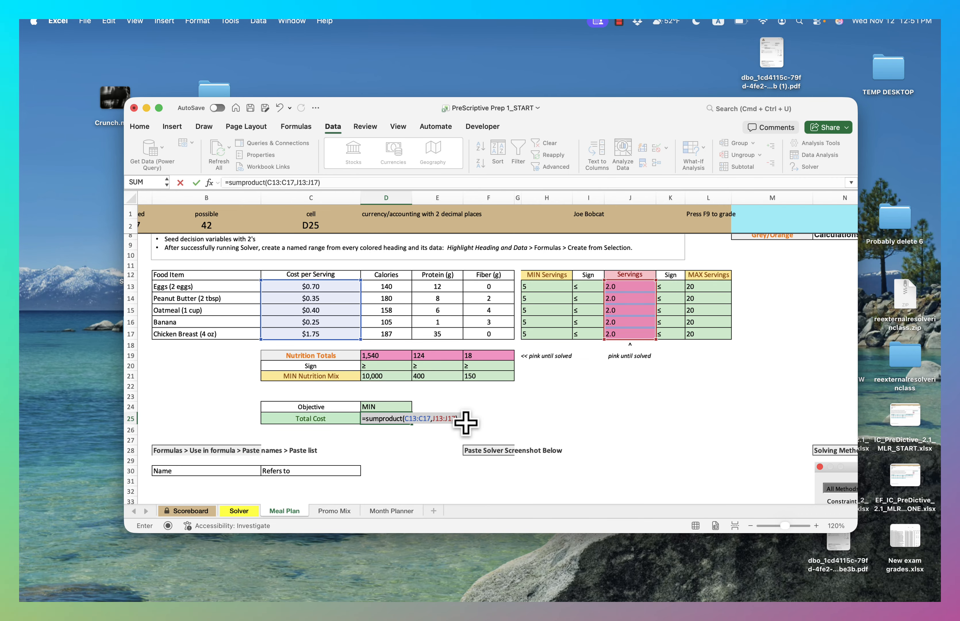
pyautogui.press('Return')
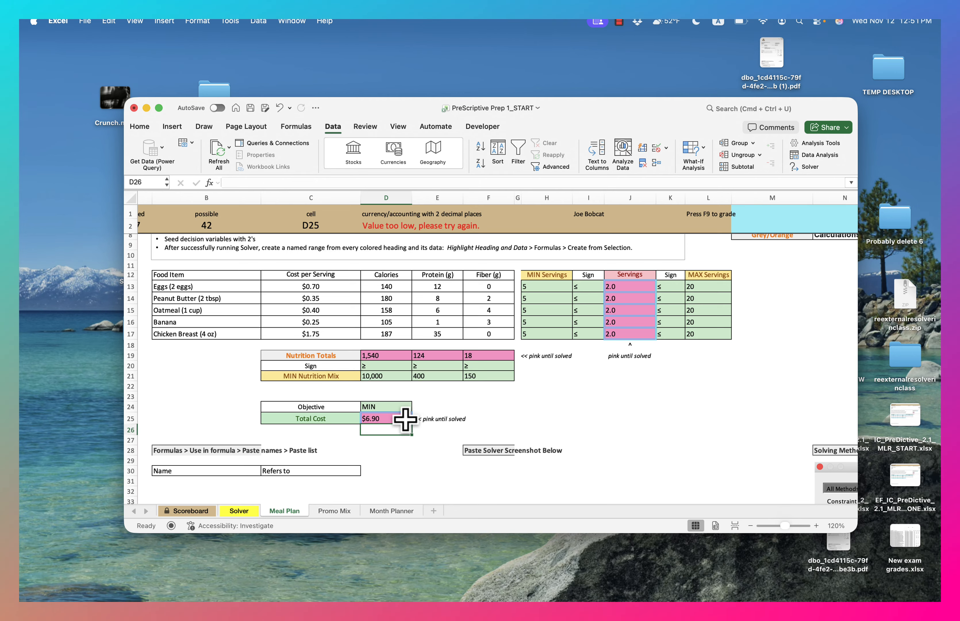
# - Reopen Solver with Total Cost D25 as the objective, solve the model and keep the Solver solution
pyautogui.click(403, 418)
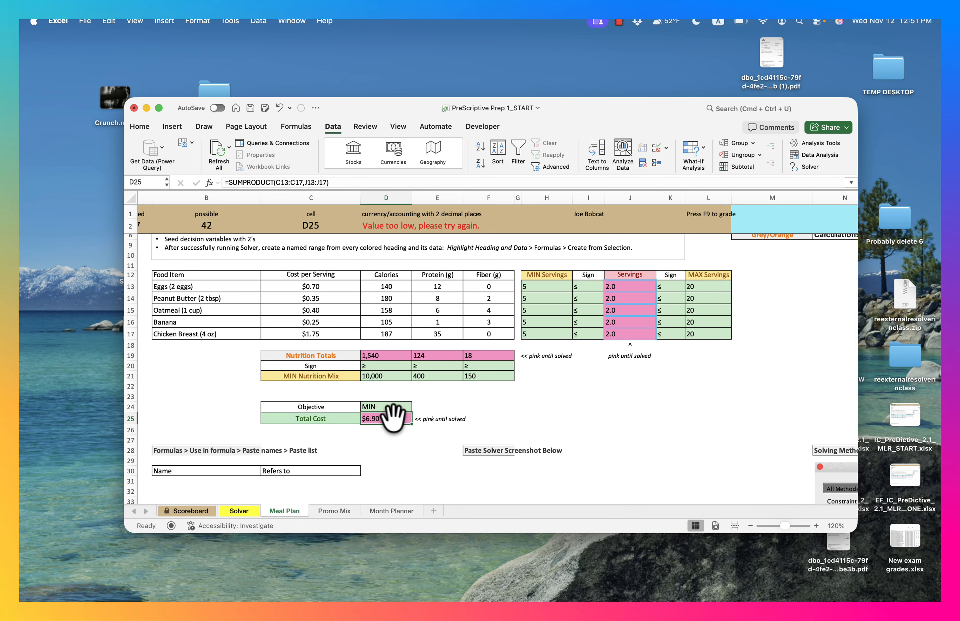
pyautogui.click(809, 167)
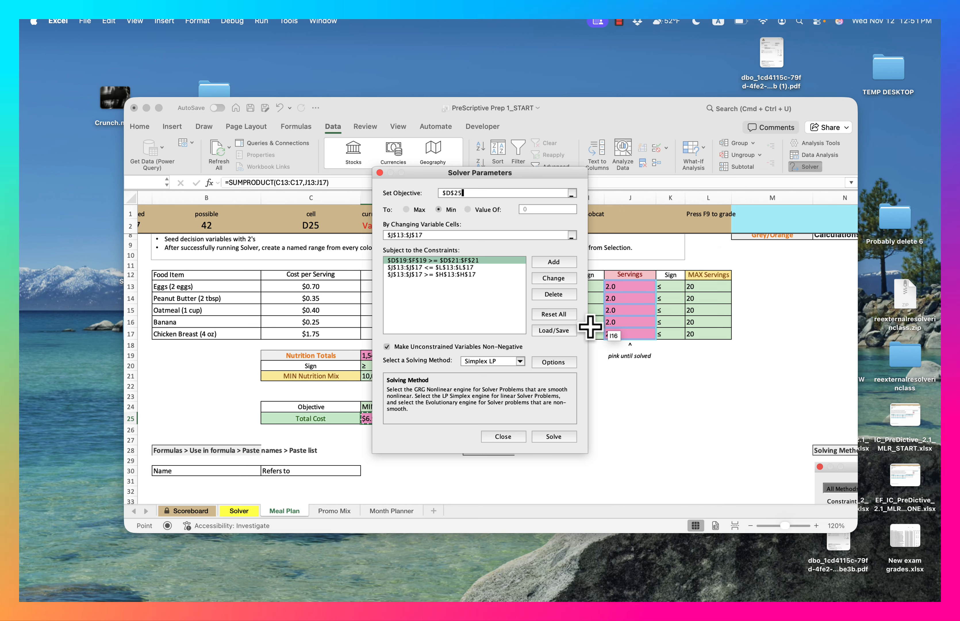
pyautogui.click(552, 436)
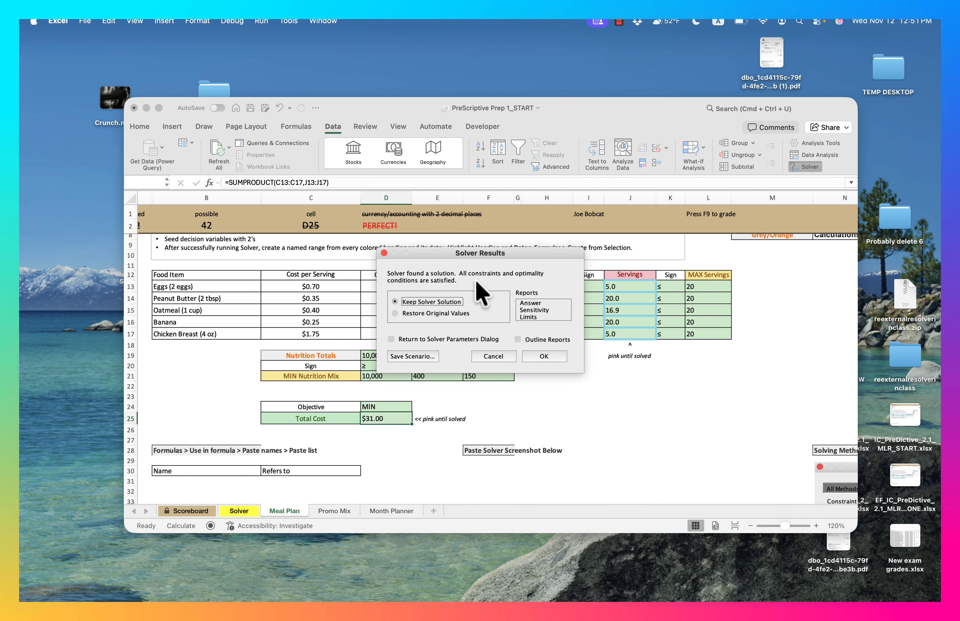
pyautogui.click(548, 356)
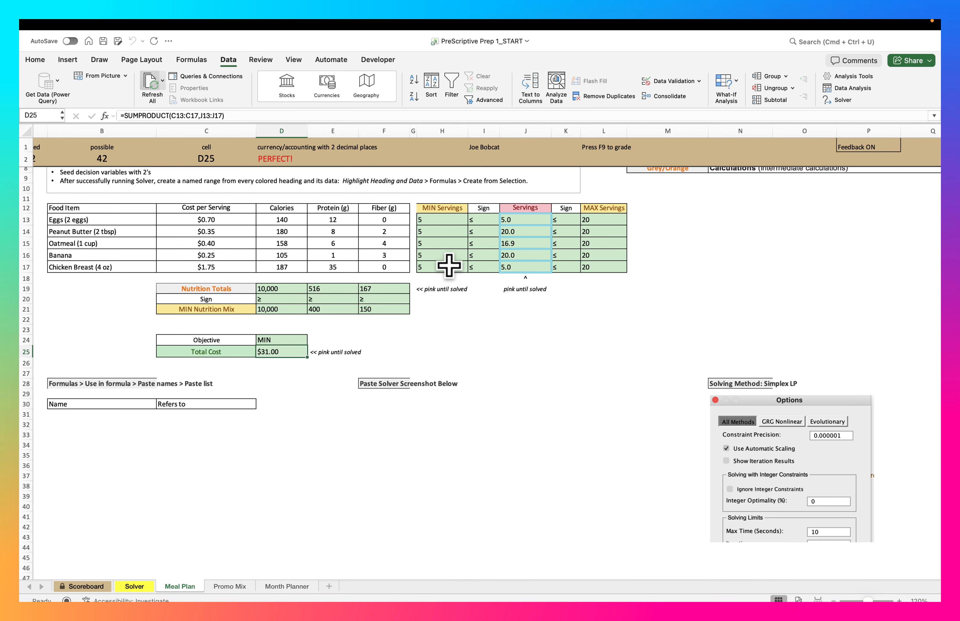
# - Create a named range for the MIN Servings data from H12:H17, using the top row as the name
pyautogui.moveTo(447, 207); pyautogui.dragTo(452, 268)
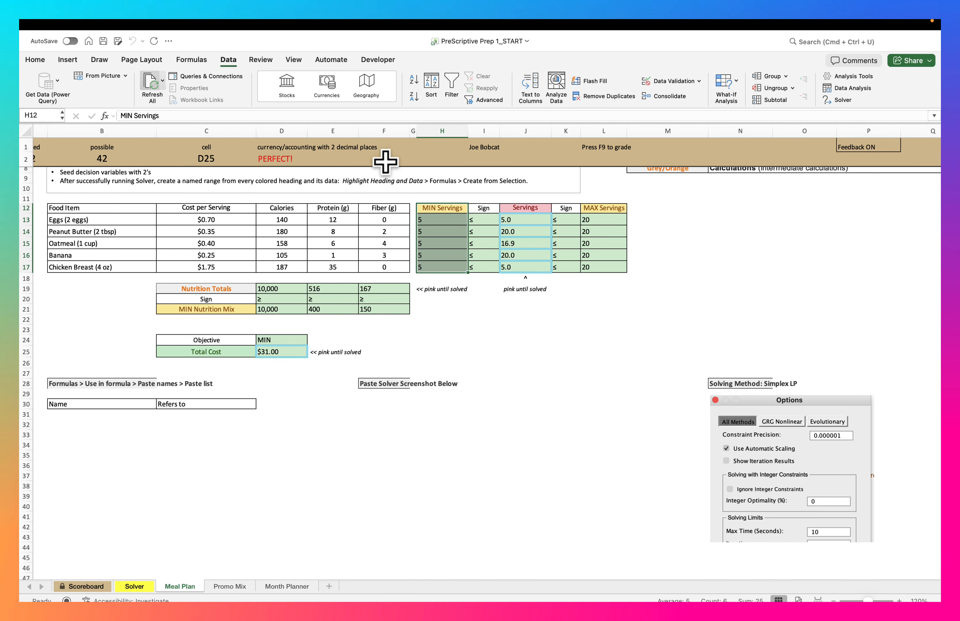
pyautogui.click(192, 60)
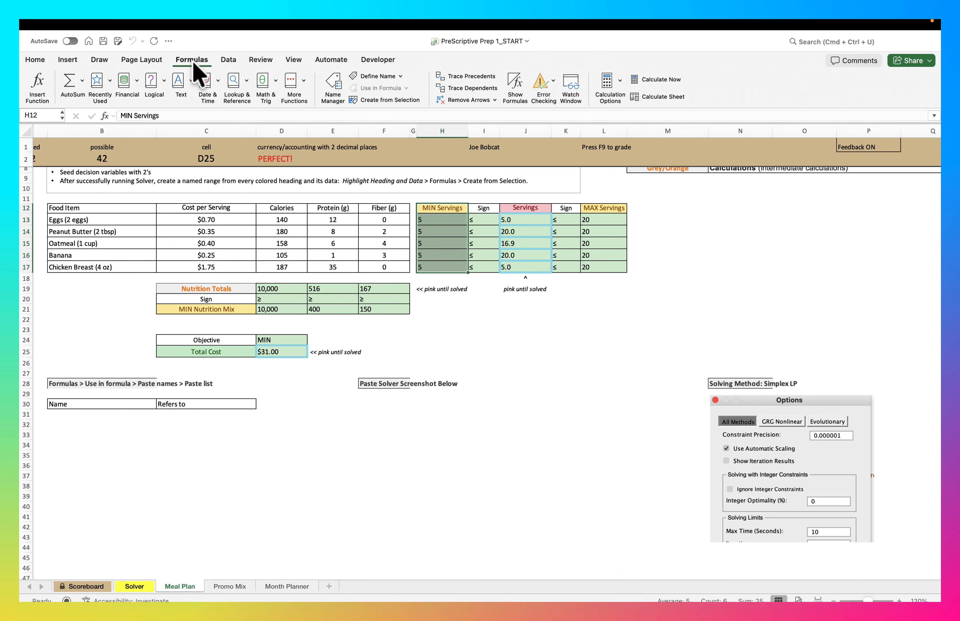
pyautogui.click(377, 101)
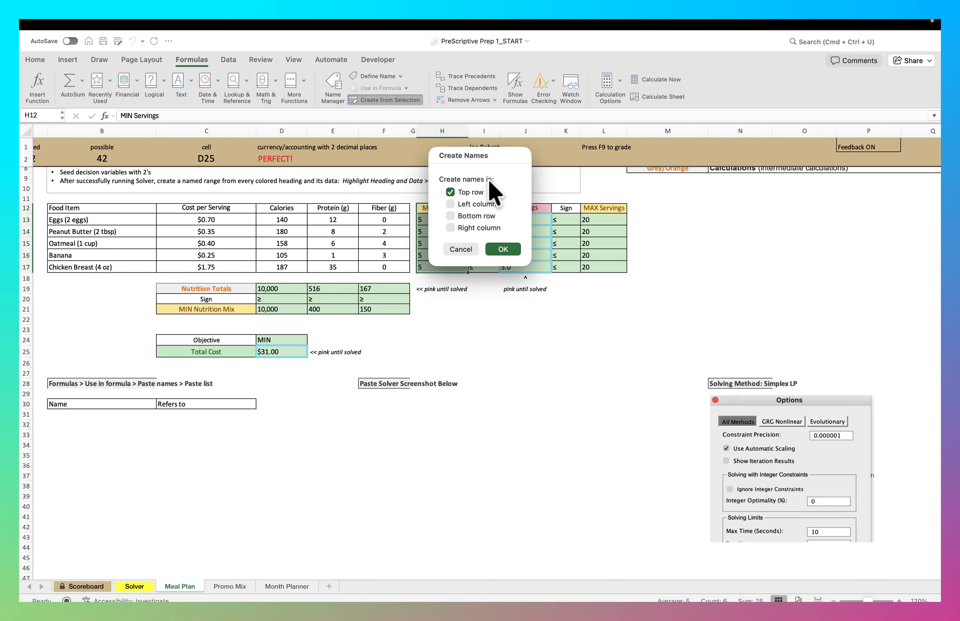
pyautogui.click(505, 249)
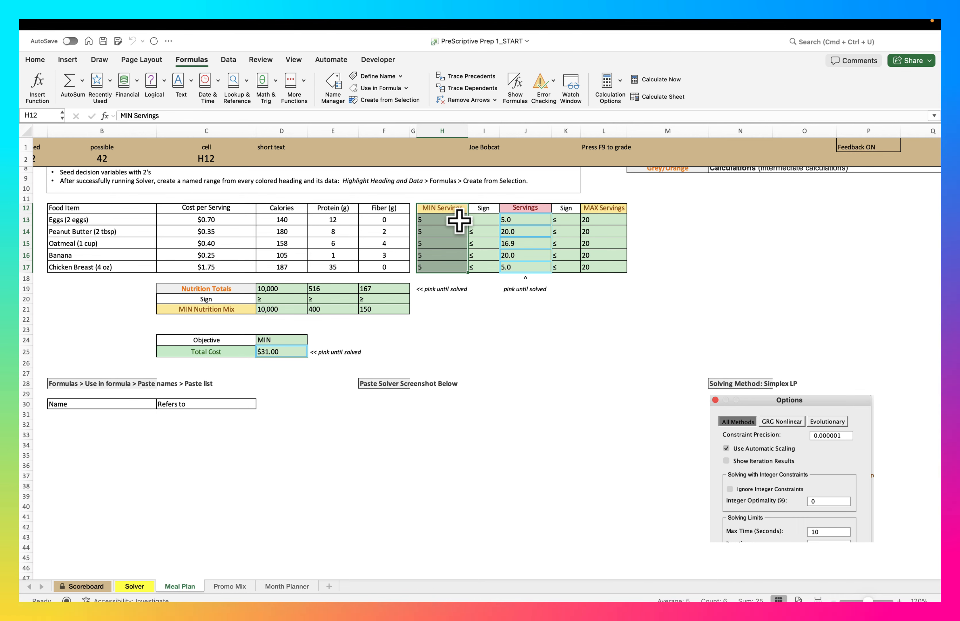
pyautogui.click(449, 219)
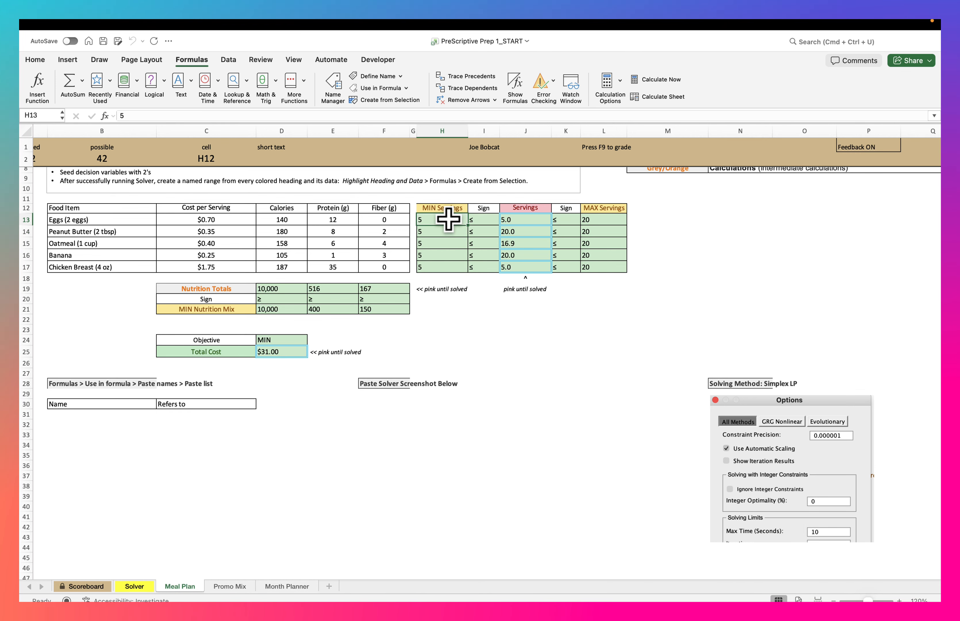
# - Select H13:H17 and widen the Name Box to check the full range name of the MIN Servings data
pyautogui.moveTo(449, 219); pyautogui.dragTo(453, 268)
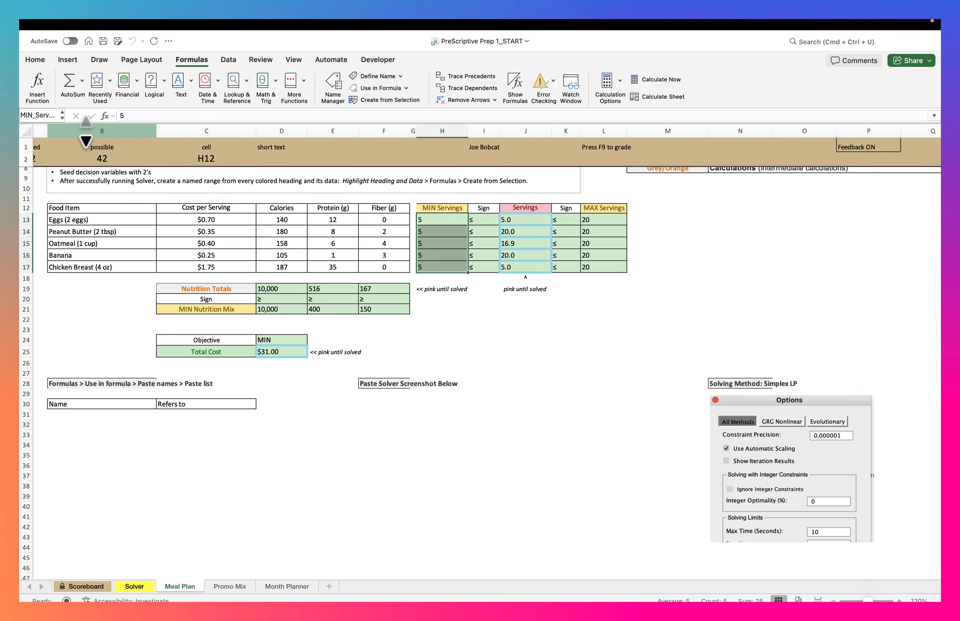
pyautogui.moveTo(64, 114); pyautogui.dragTo(112, 117)
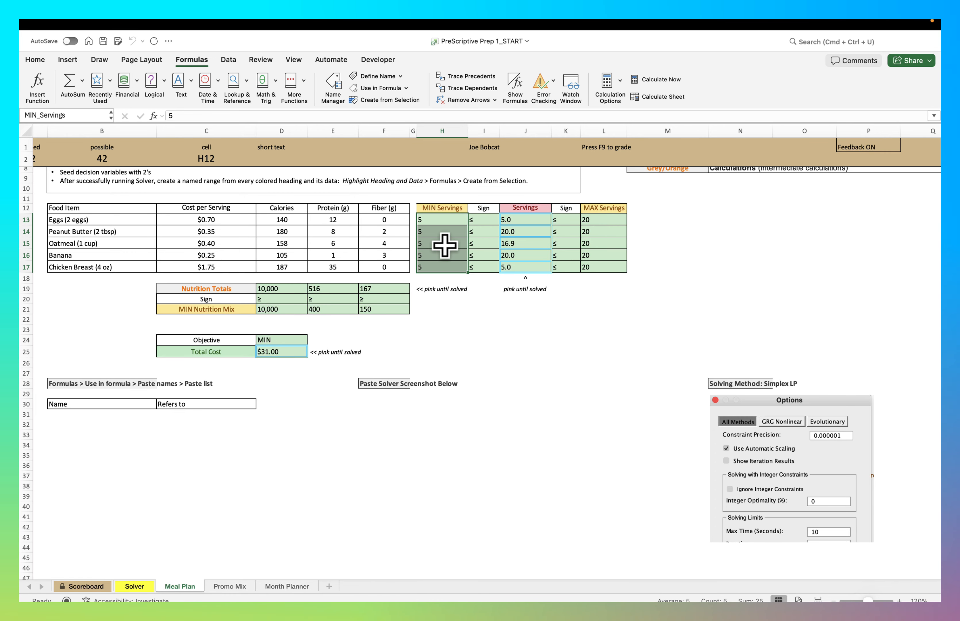
pyautogui.click(444, 244)
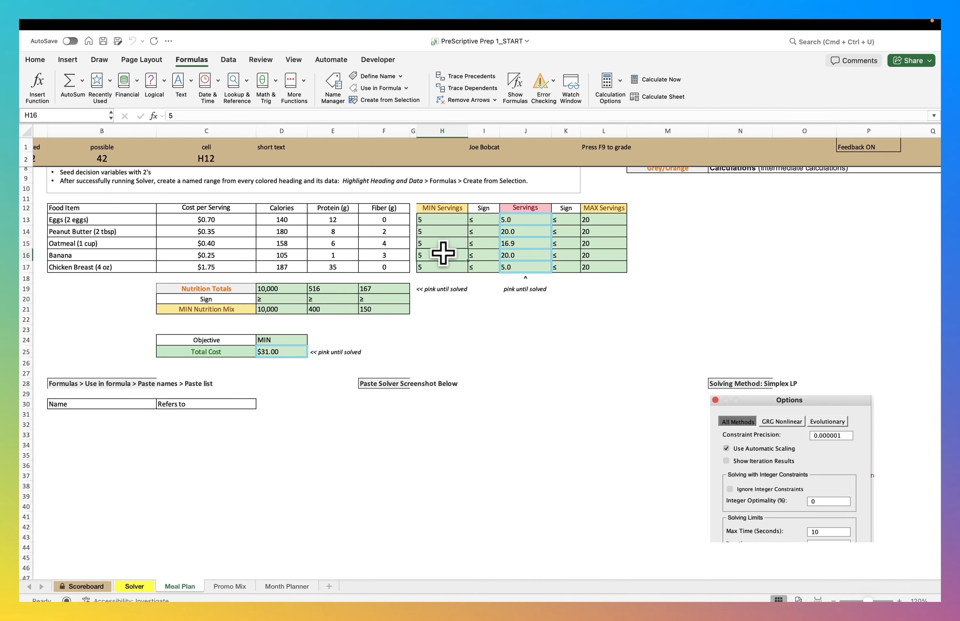
pyautogui.moveTo(443, 220); pyautogui.dragTo(450, 266)
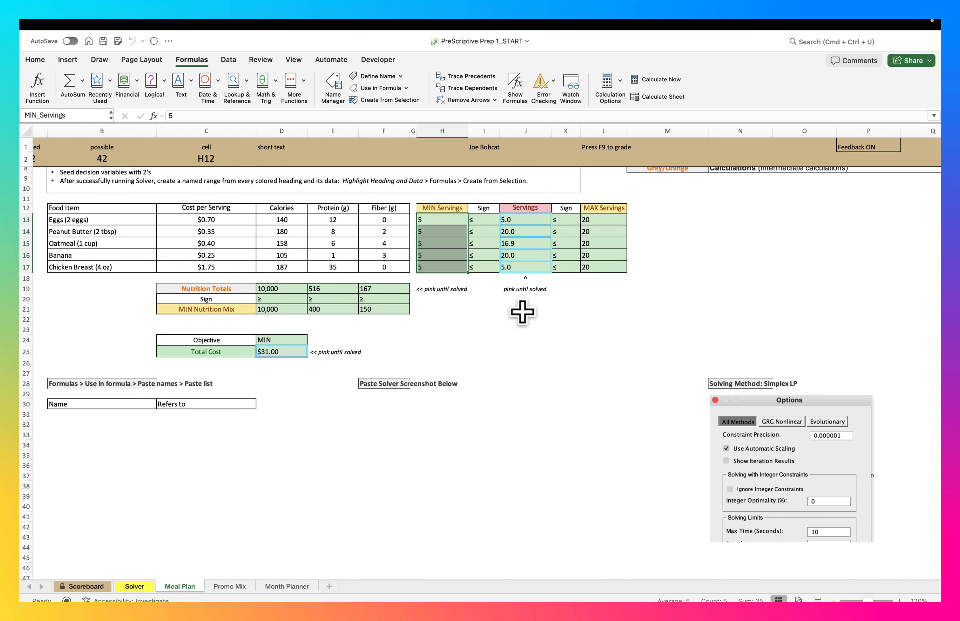
pyautogui.click(516, 319)
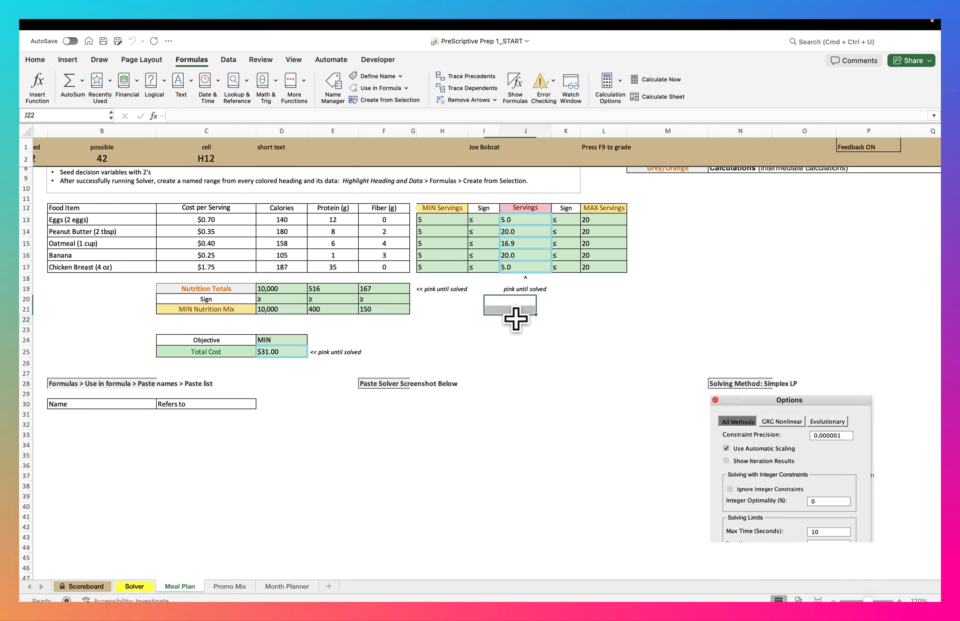
# - Create named ranges for Servings (J12:J17) and MAX Servings (L12:L17), using the top row as the names
pyautogui.moveTo(528, 208); pyautogui.dragTo(529, 268)
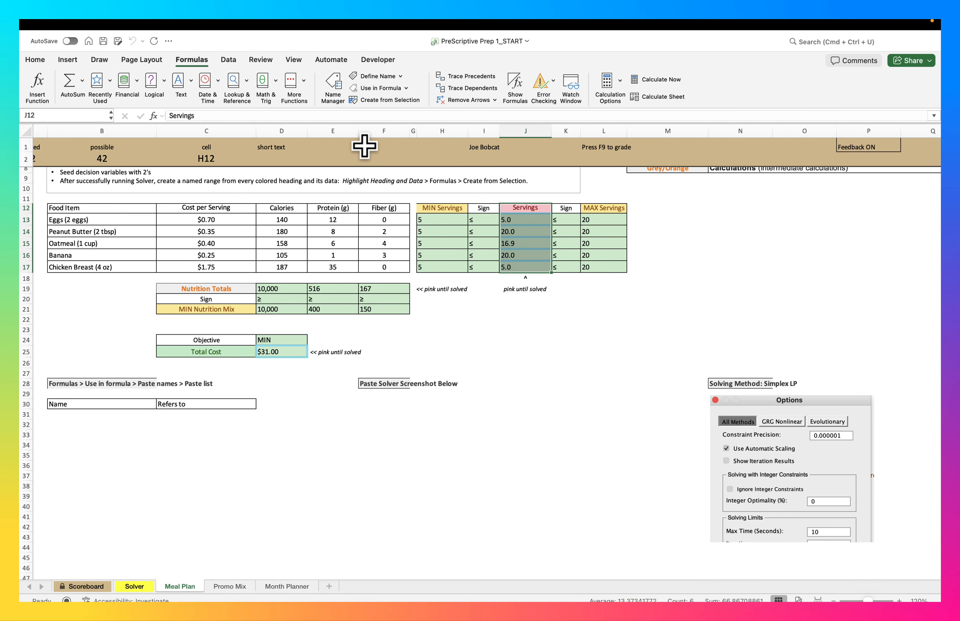
pyautogui.click(387, 100)
pyautogui.click(509, 247)
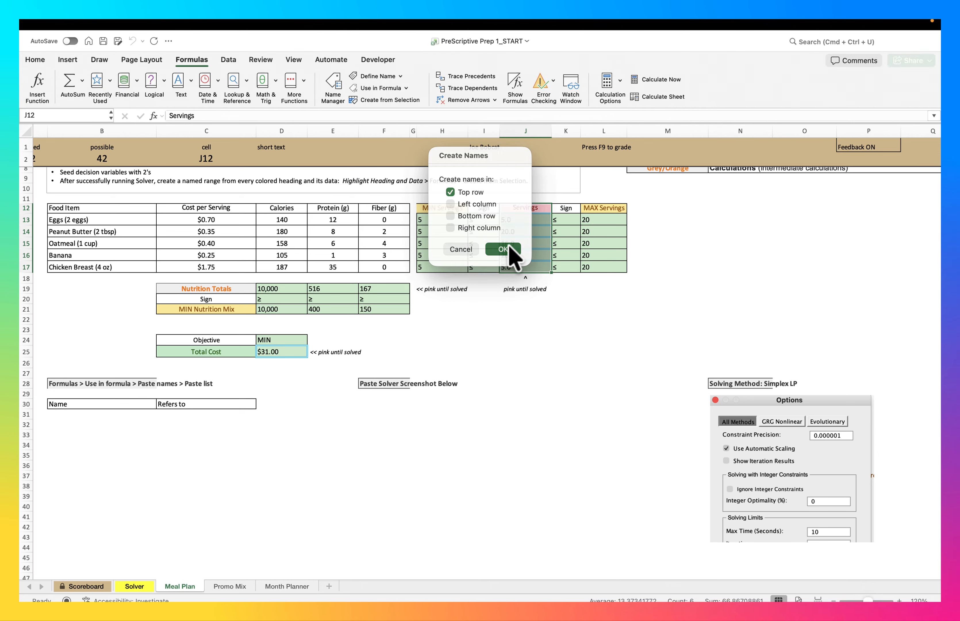
pyautogui.click(601, 208)
pyautogui.moveTo(601, 208); pyautogui.dragTo(601, 273)
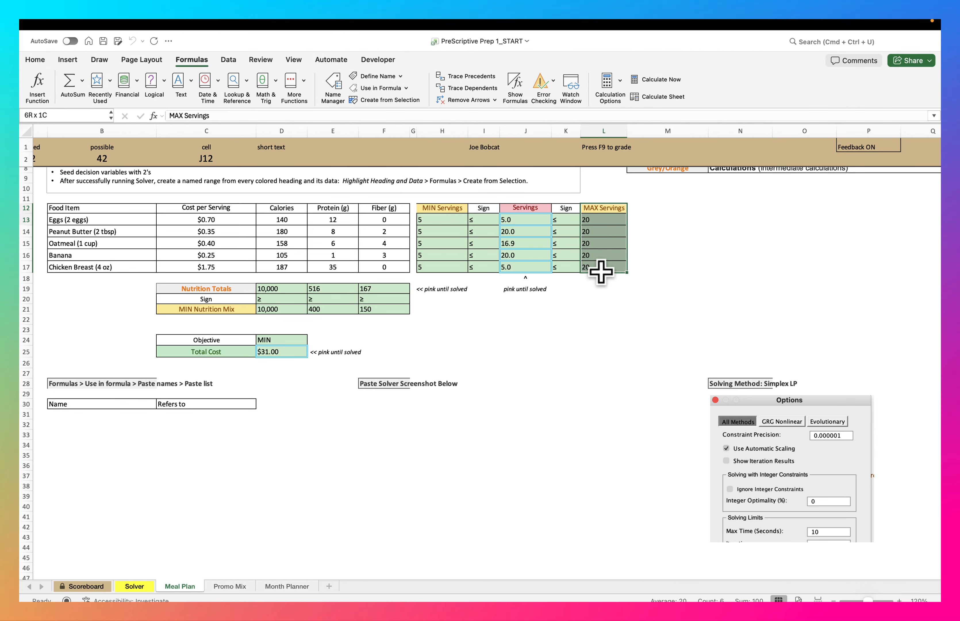
pyautogui.click(391, 100)
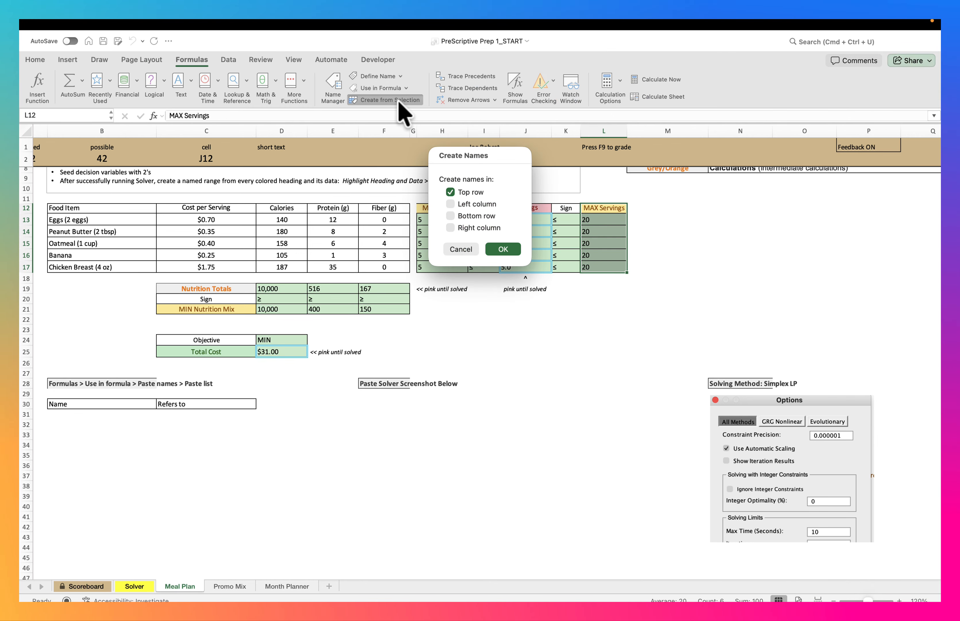
pyautogui.click(511, 250)
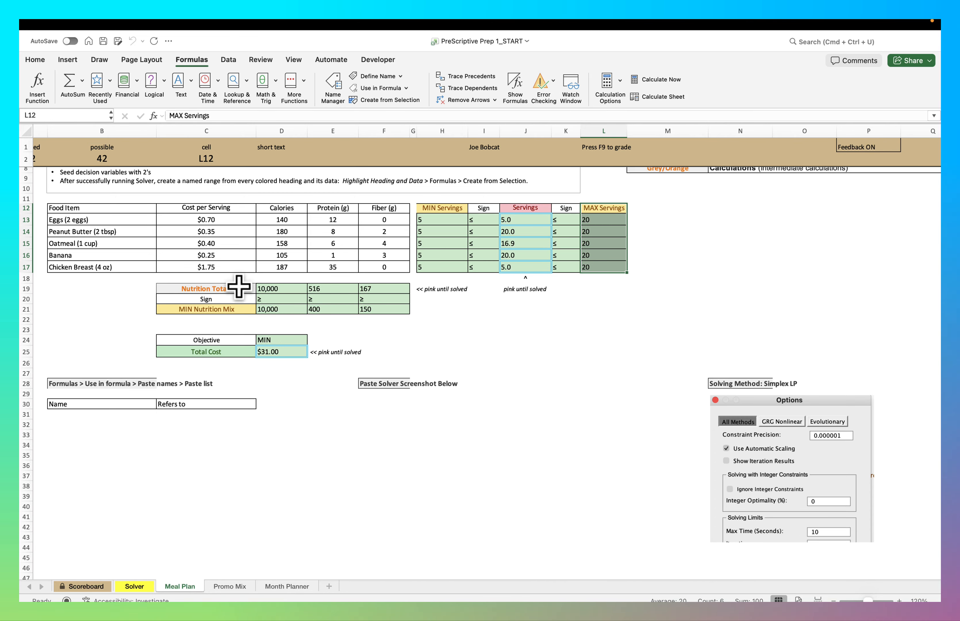
# - Create named ranges for Nutrition Totals (C19:F19) and MIN Nutrition Mix (C21:F21), using the left column as the names
pyautogui.moveTo(254, 289); pyautogui.dragTo(366, 288)
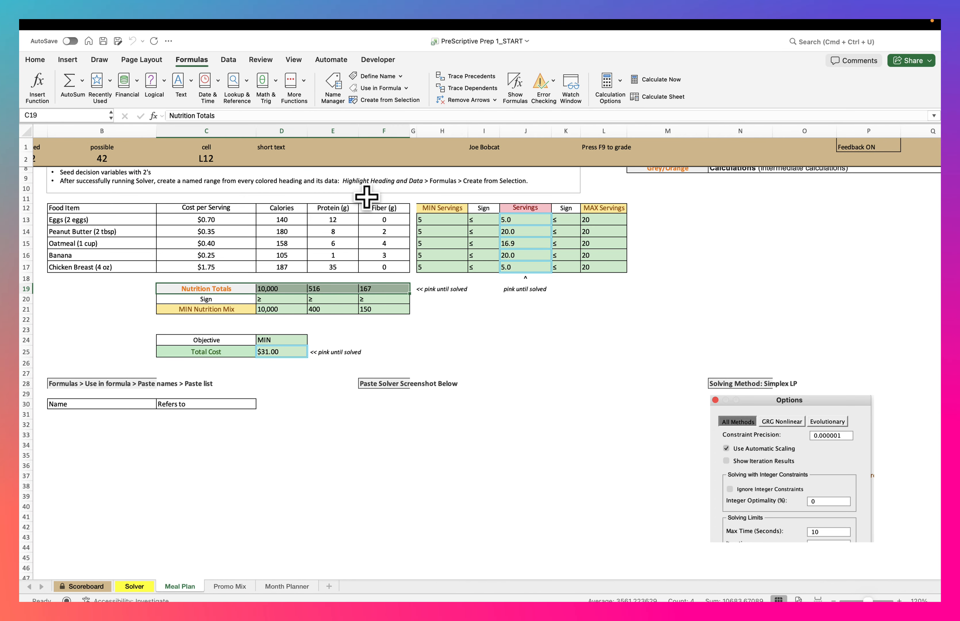
pyautogui.click(379, 103)
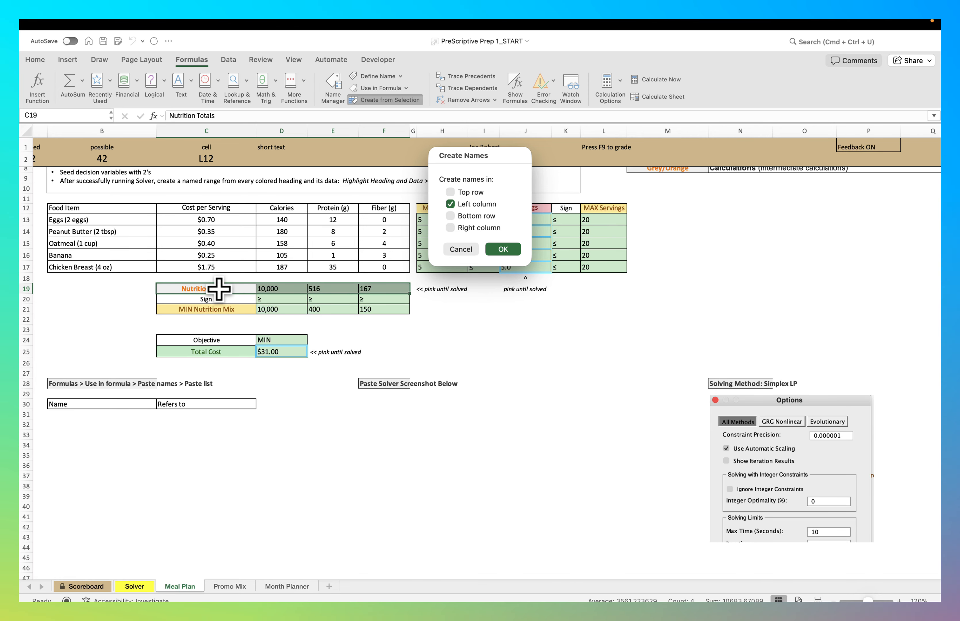
pyautogui.click(503, 248)
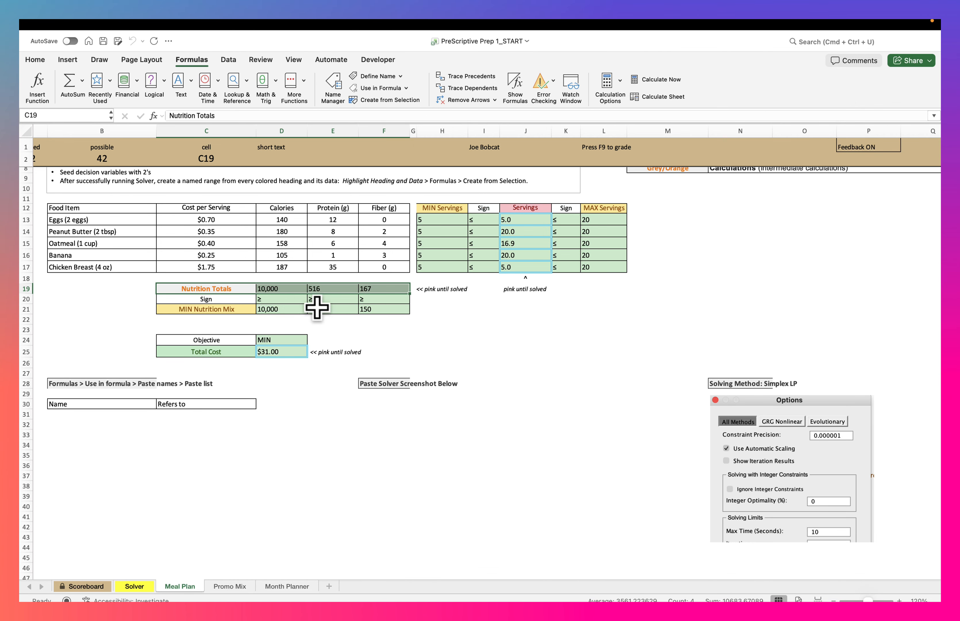
pyautogui.moveTo(266, 305); pyautogui.dragTo(367, 310)
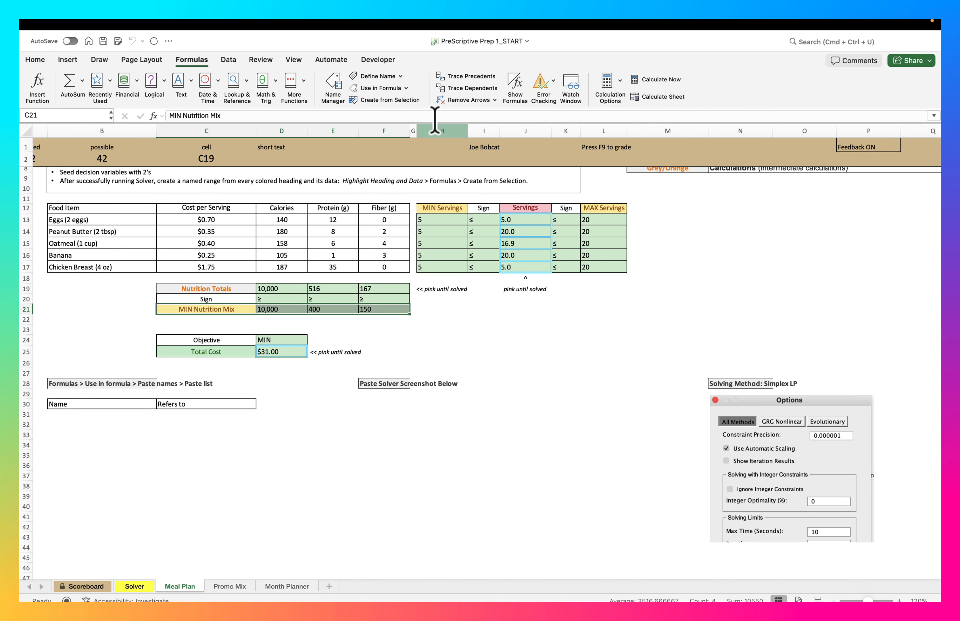
pyautogui.click(410, 101)
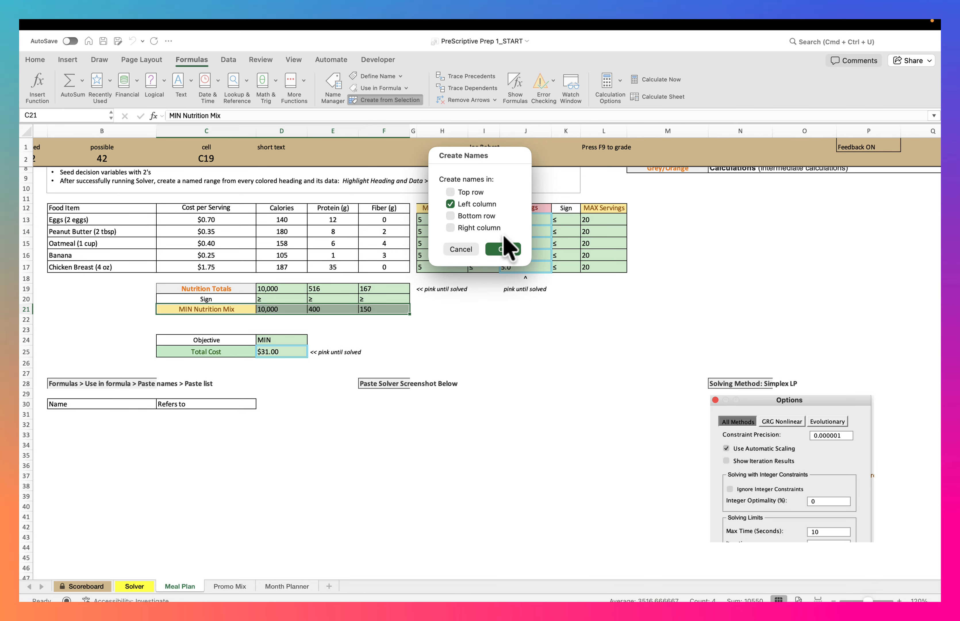
pyautogui.click(503, 250)
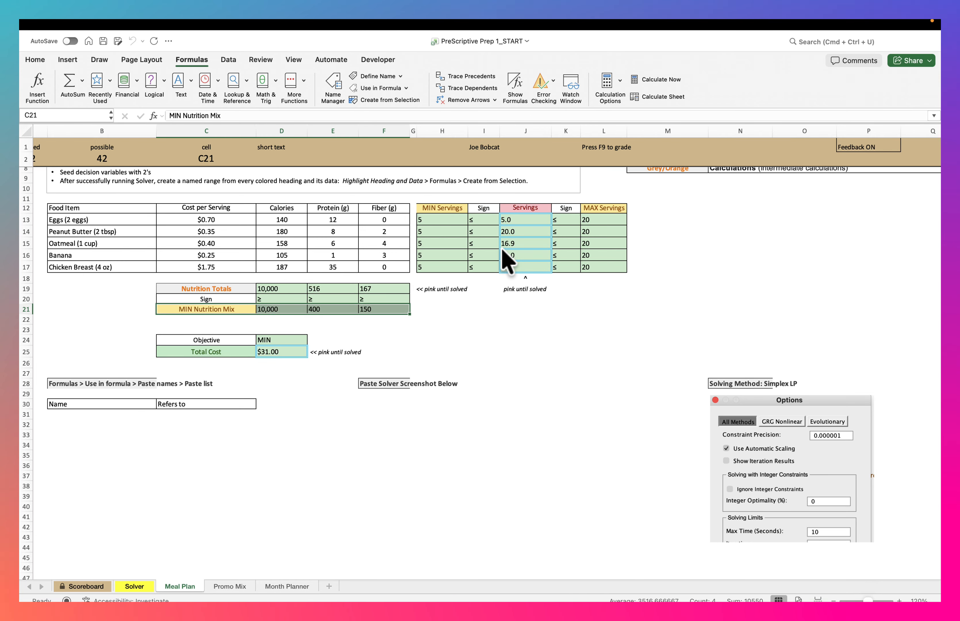
# - Create a named range for Total Cost from C25:D25, using the left column as the name
pyautogui.click(220, 353)
pyautogui.moveTo(220, 353); pyautogui.dragTo(279, 353)
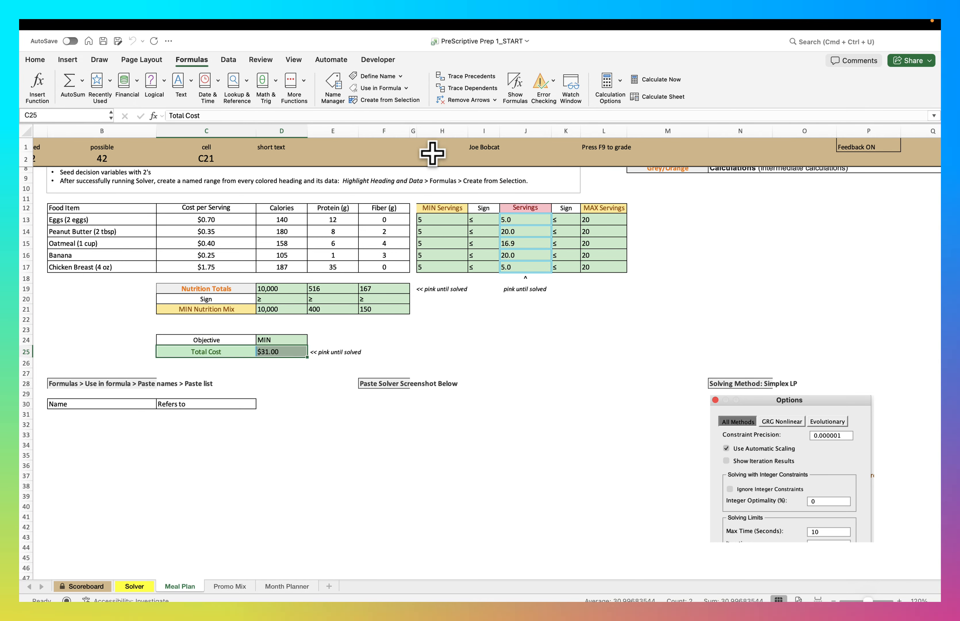
pyautogui.click(413, 101)
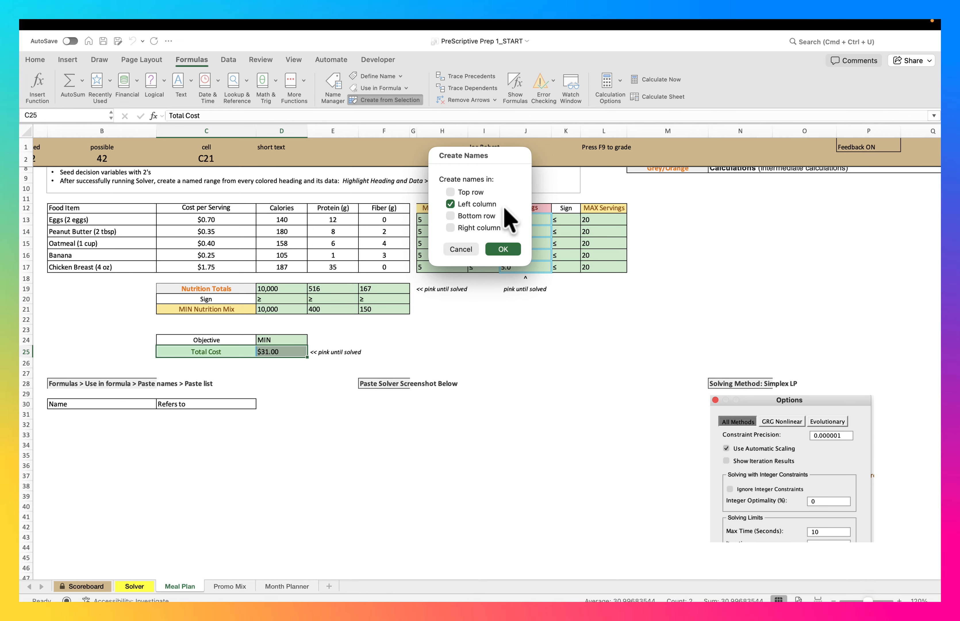
pyautogui.click(507, 249)
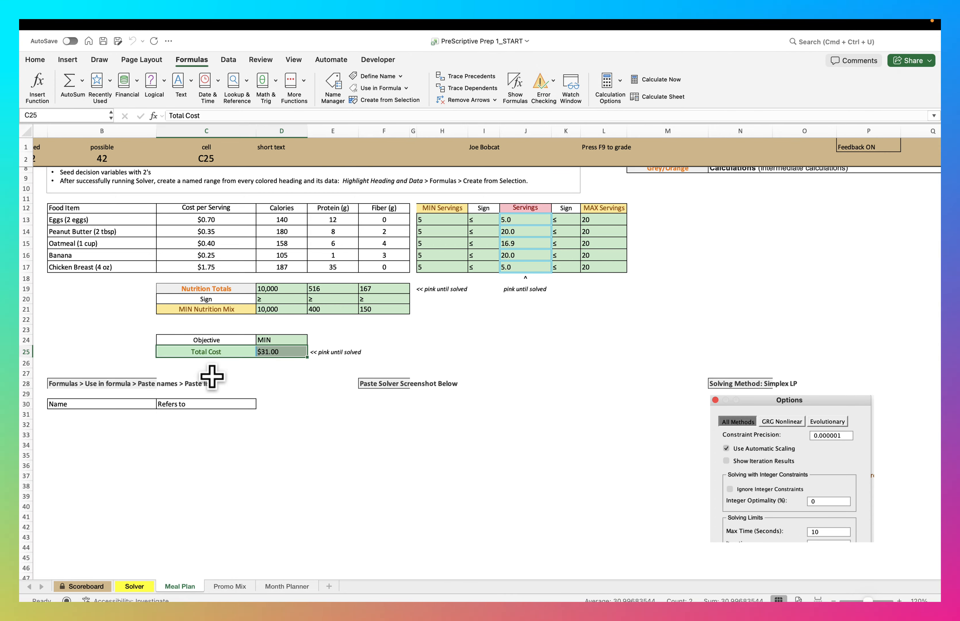
# - Paste the list of all defined names and their references starting in cell B31, under the Name and Refers to headings
pyautogui.click(84, 416)
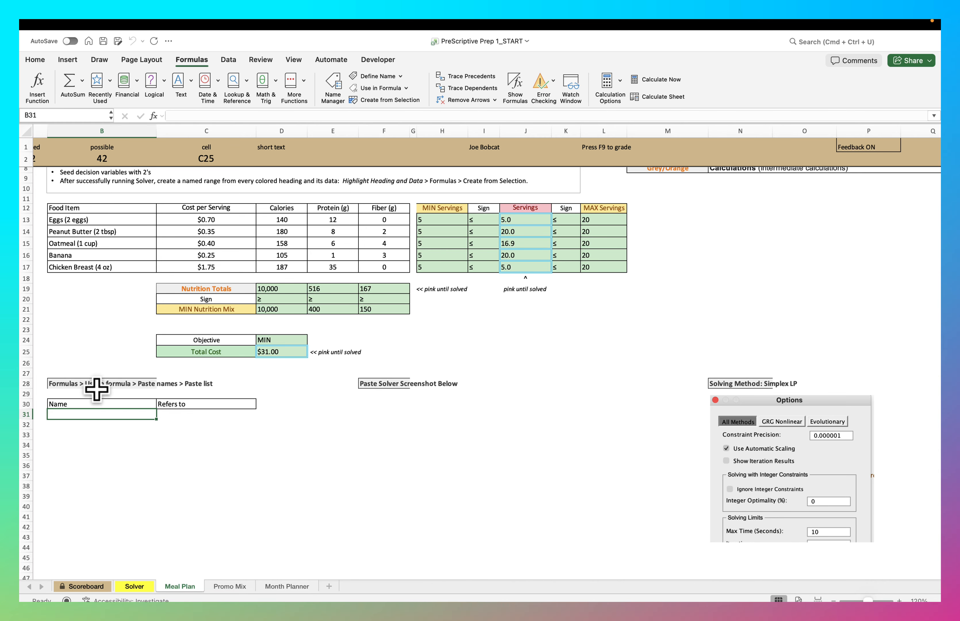
pyautogui.click(403, 89)
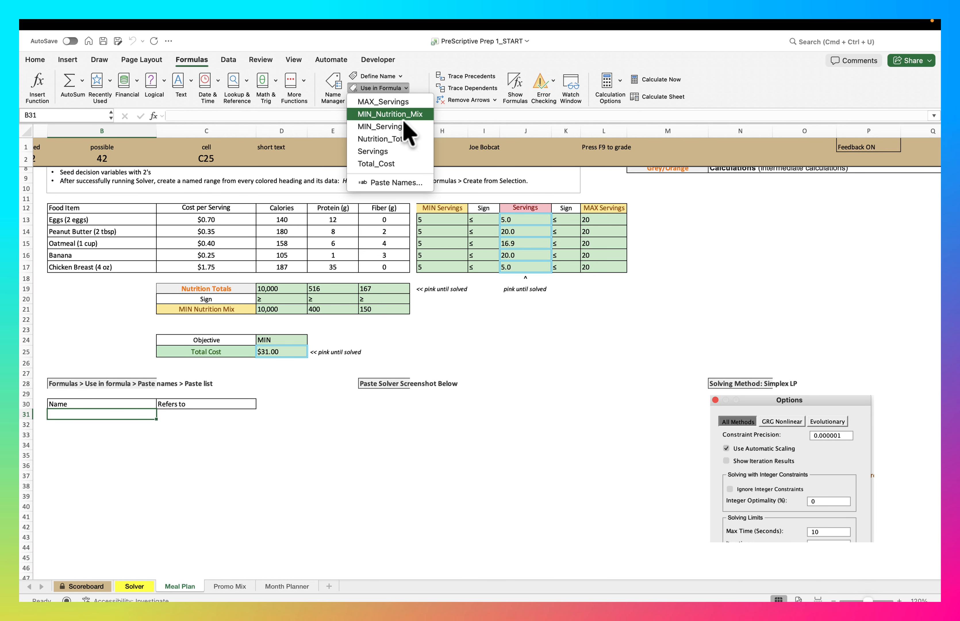
pyautogui.click(403, 183)
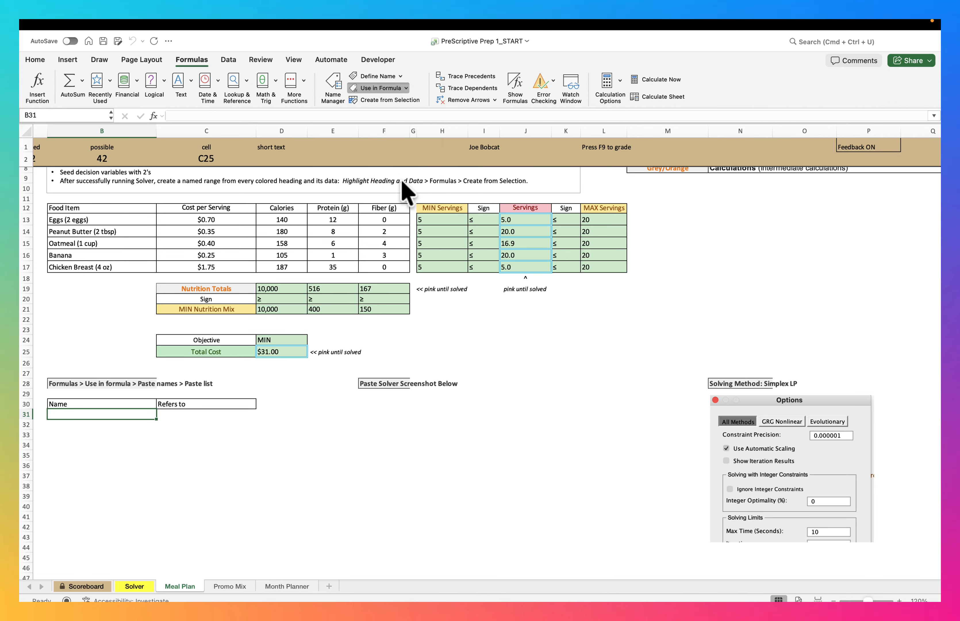
pyautogui.click(429, 271)
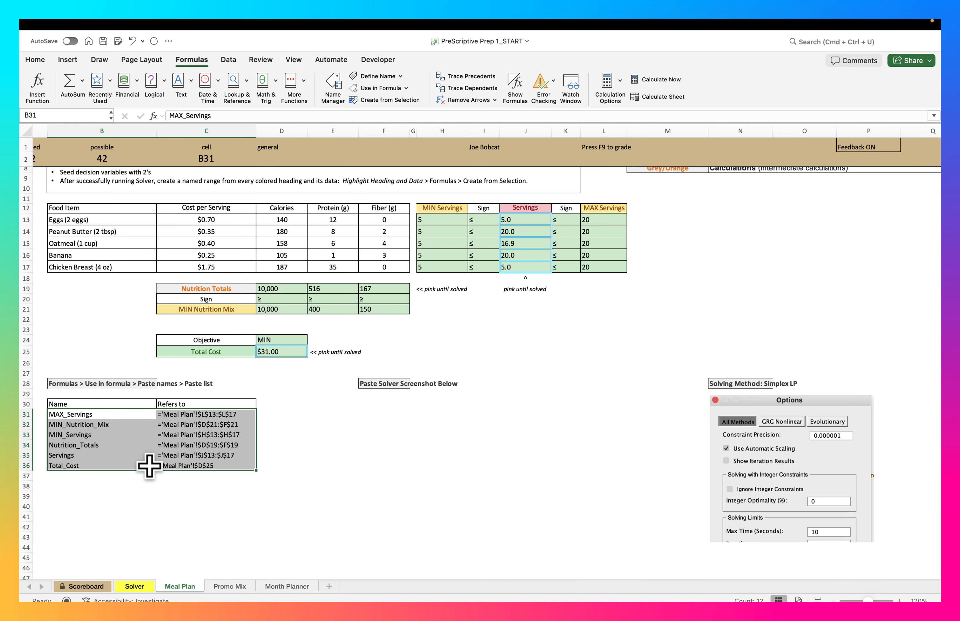
pyautogui.click(108, 495)
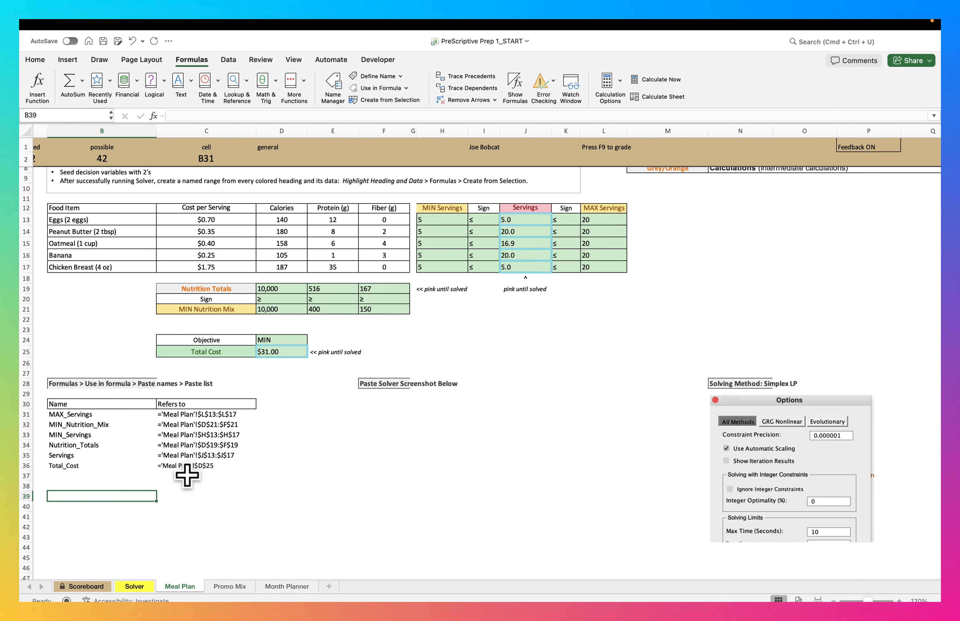
# - Reopen Solver and take a partial screenshot of its objective, changing variable cells and constraints, and close the dialog without solving
pyautogui.click(267, 355)
pyautogui.click(228, 60)
pyautogui.click(843, 99)
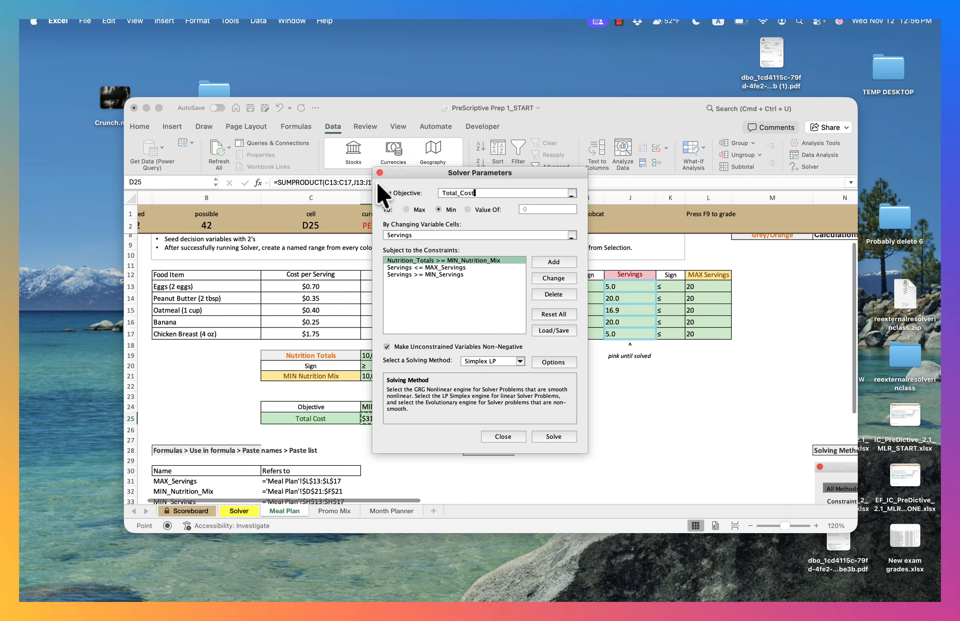
pyautogui.press('super+shift+4')
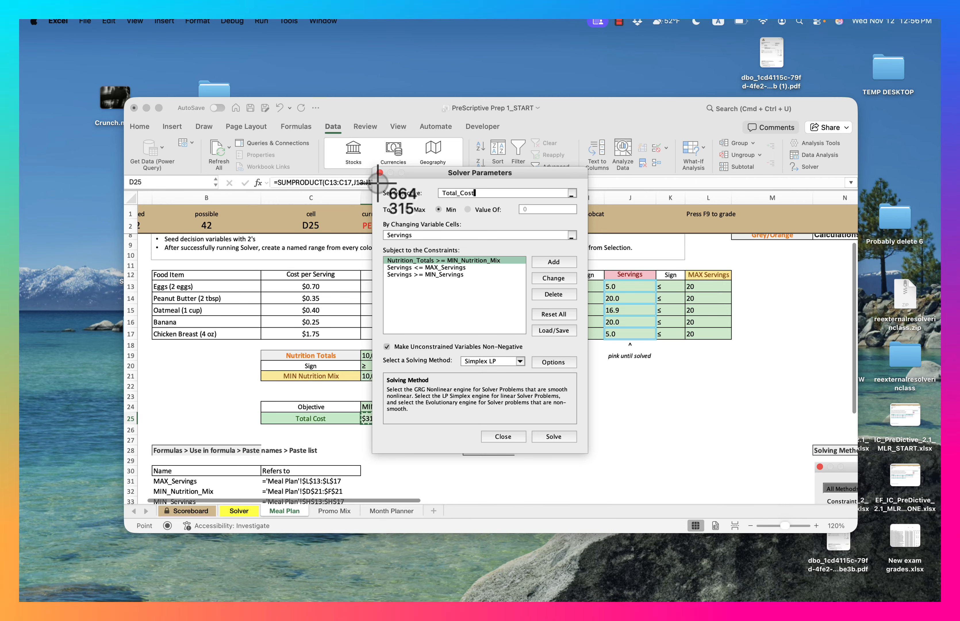
pyautogui.moveTo(378, 180); pyautogui.dragTo(528, 291)
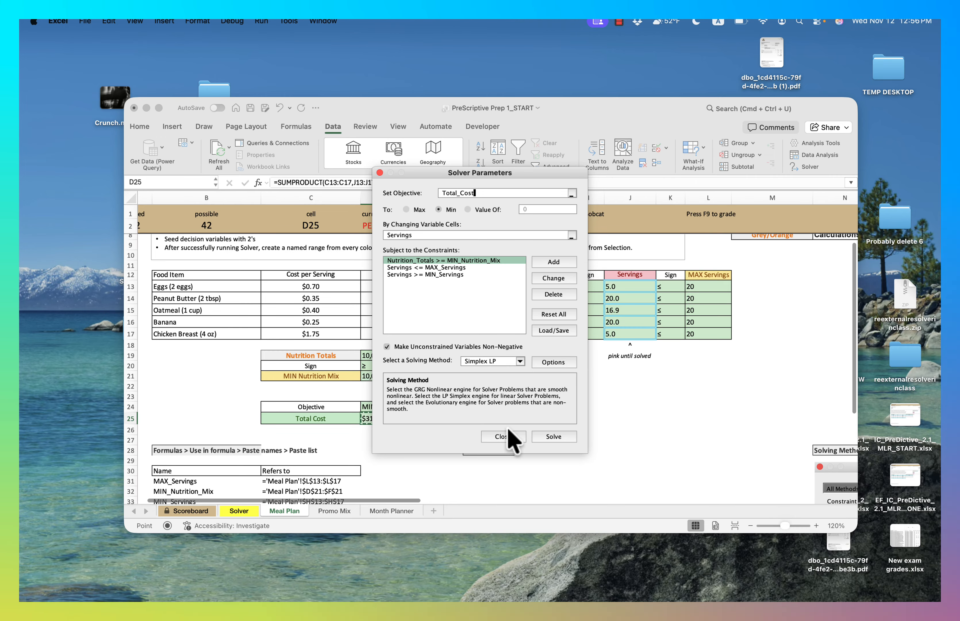
pyautogui.click(504, 436)
# - Paste the Solver screenshot at cell F30, below the Paste Solver Screenshot Below heading
pyautogui.scroll(-3, 643, 369)
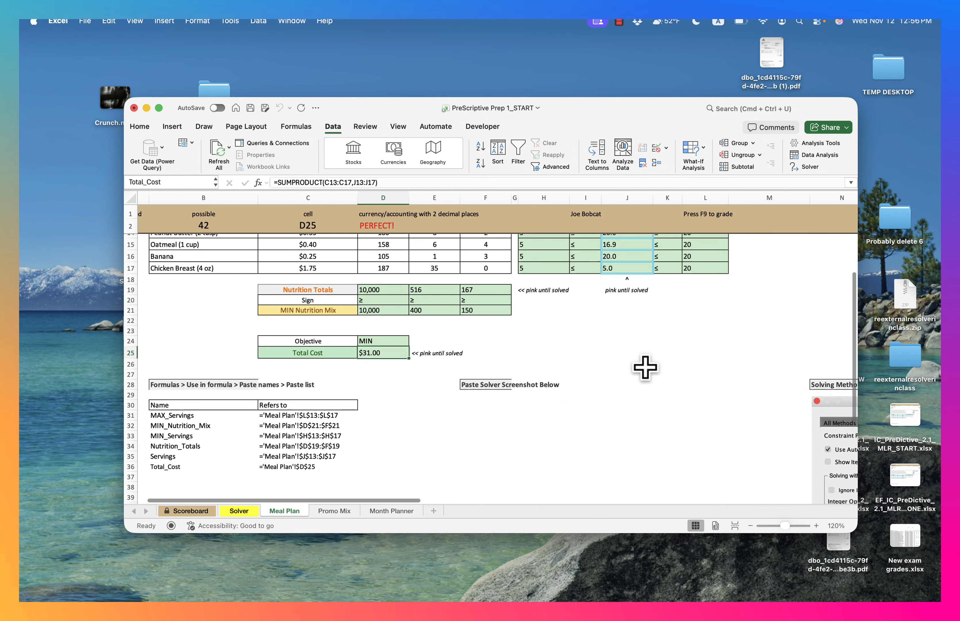
pyautogui.click(471, 405)
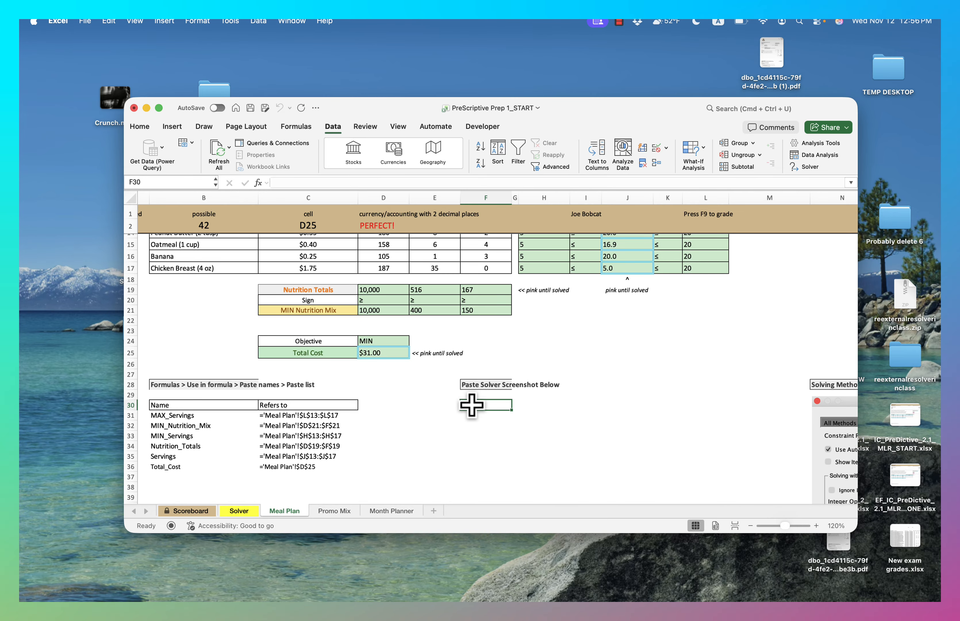
pyautogui.press('super+v')
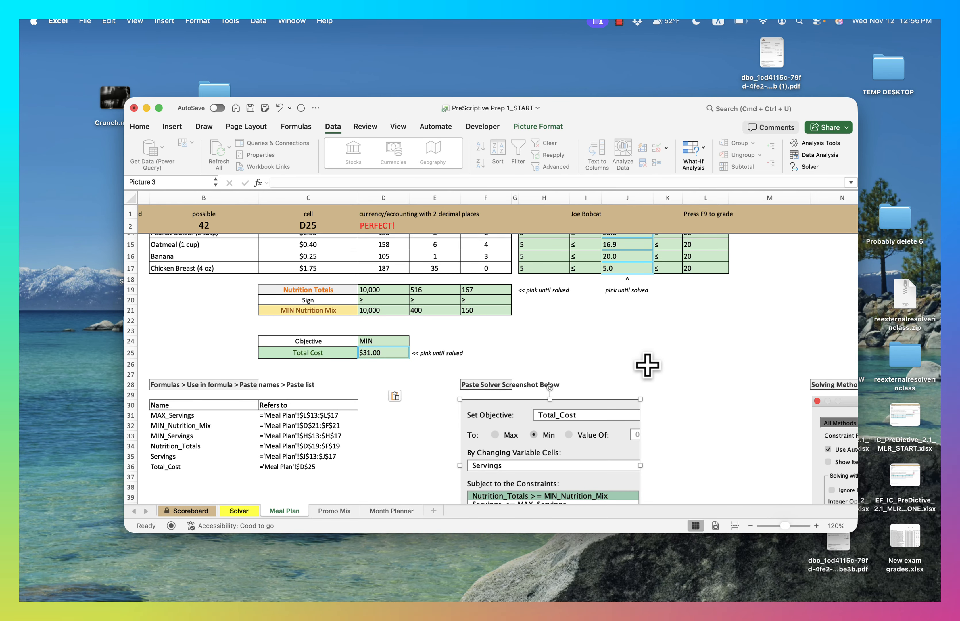
pyautogui.scroll(-2, 648, 365)
pyautogui.scroll(-2, 647, 364)
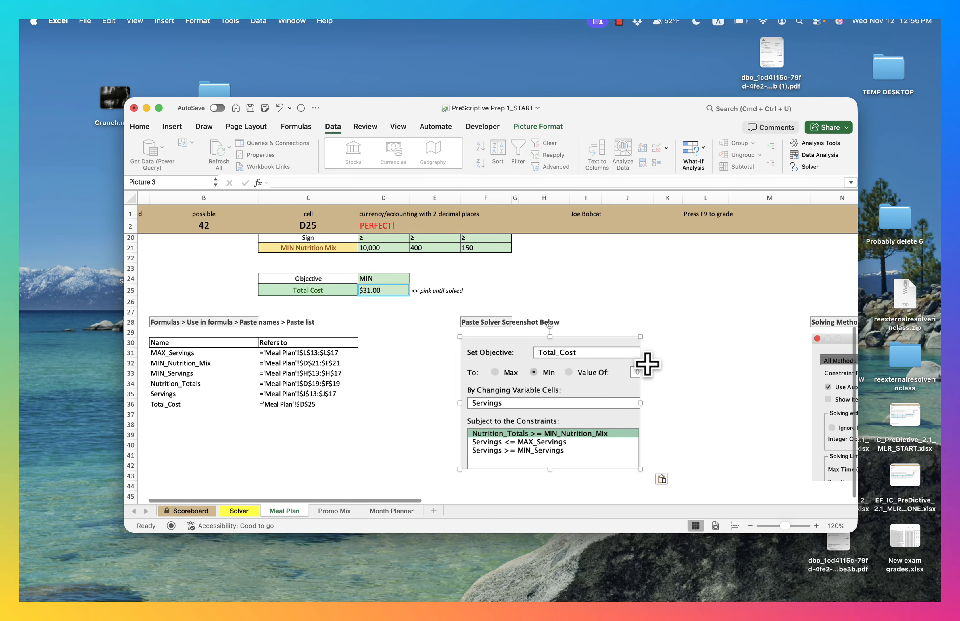
pyautogui.click(668, 353)
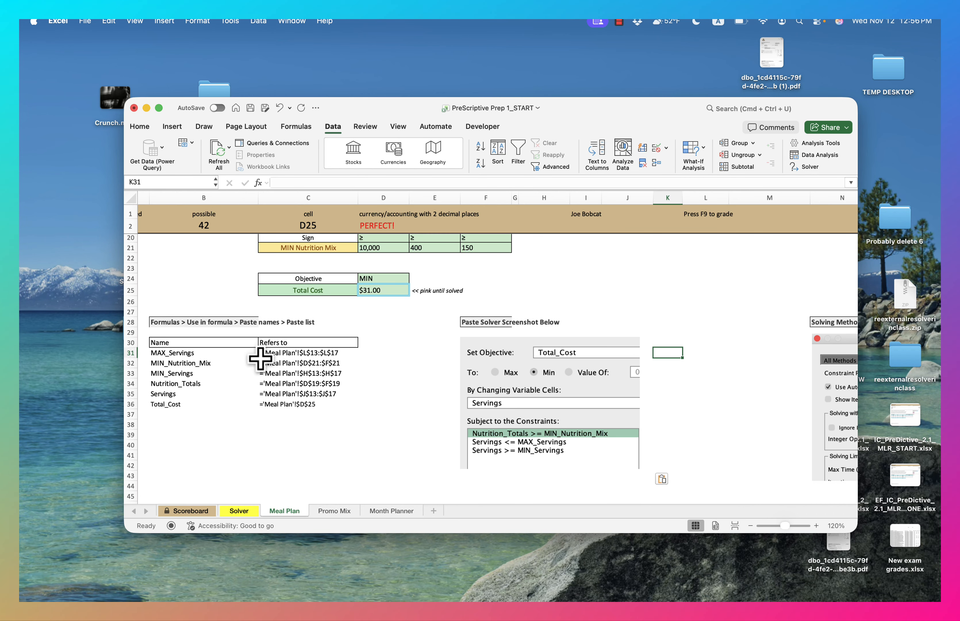
pyautogui.scroll(3, 349, 347)
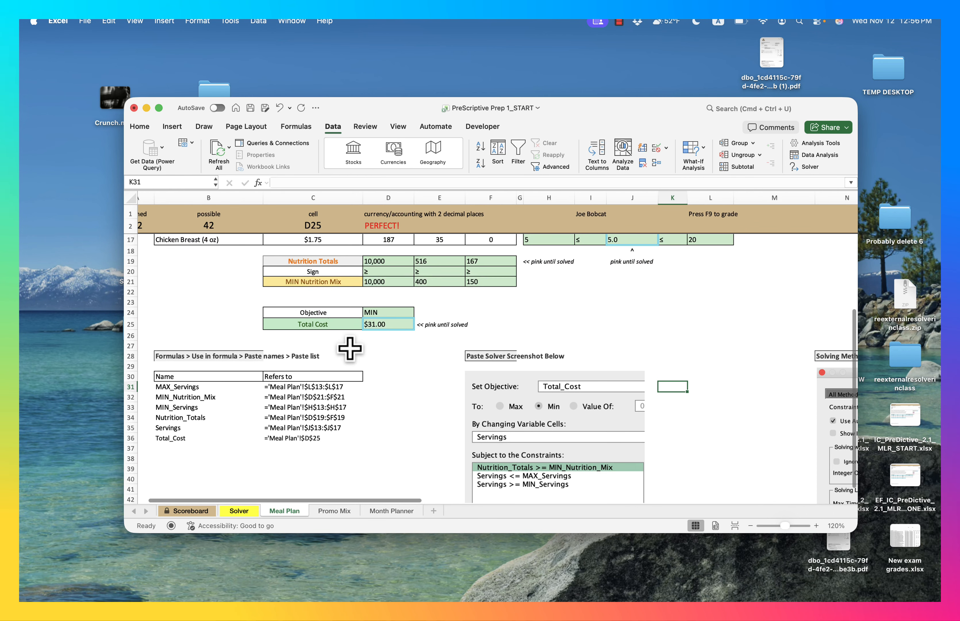
pyautogui.scroll(1, 349, 348)
pyautogui.scroll(-5, 349, 348)
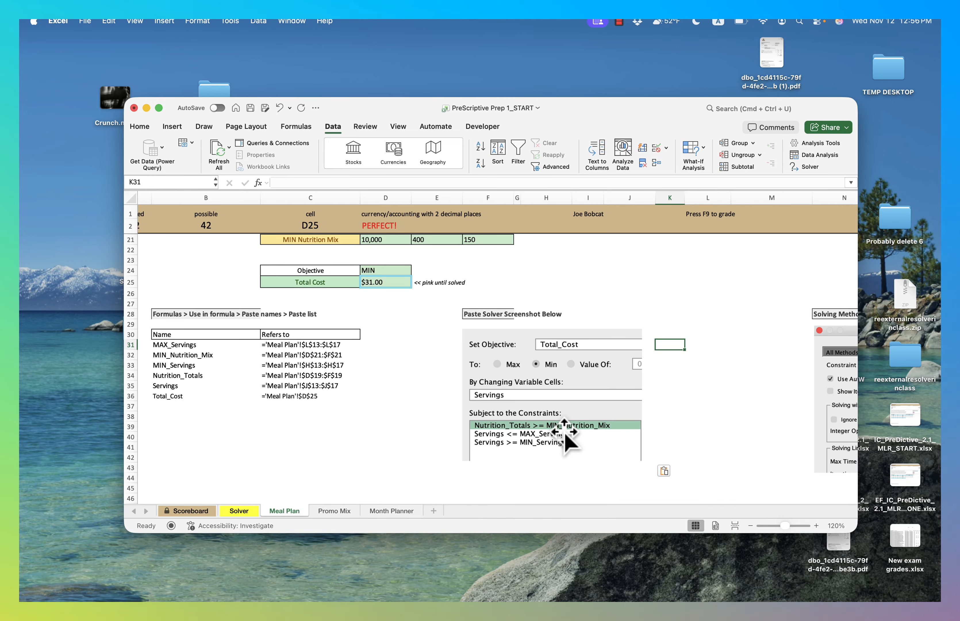
pyautogui.scroll(-1, 565, 444)
pyautogui.hscroll(1, 565, 444)
pyautogui.scroll(2, 567, 446)
pyautogui.hscroll(1, 567, 445)
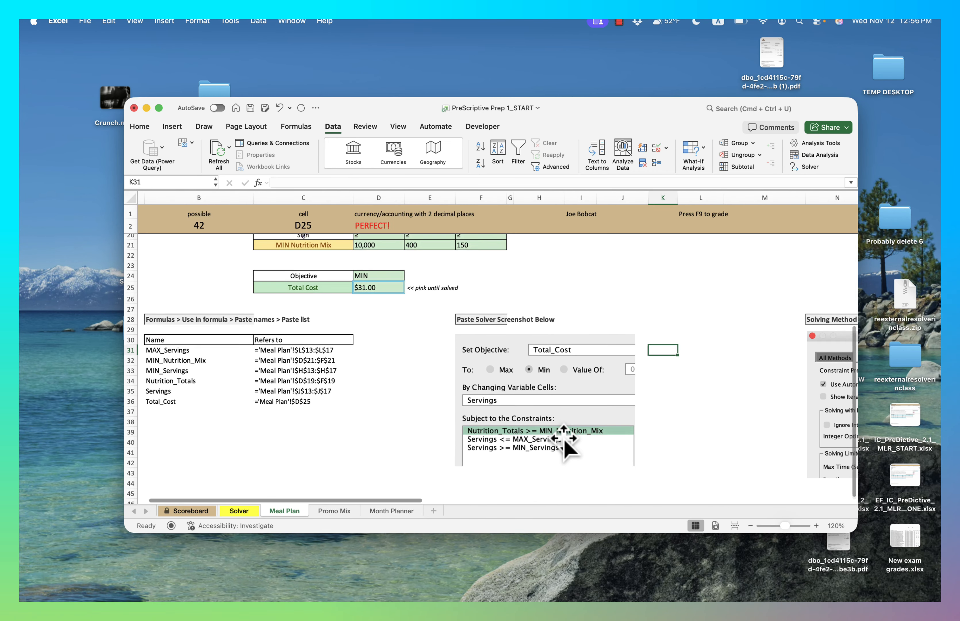